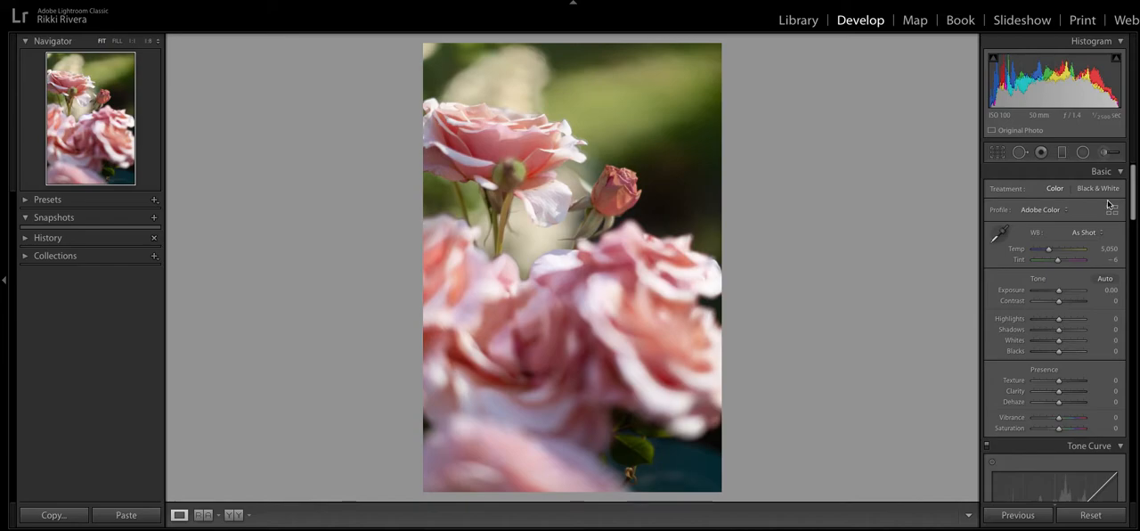
- Apply the automatic tone adjustments to the rose photo
click(1107, 278)
scroll(1079, 261, down, 5)
scroll(1079, 261, down, 15)
scroll(1079, 265, up, 8)
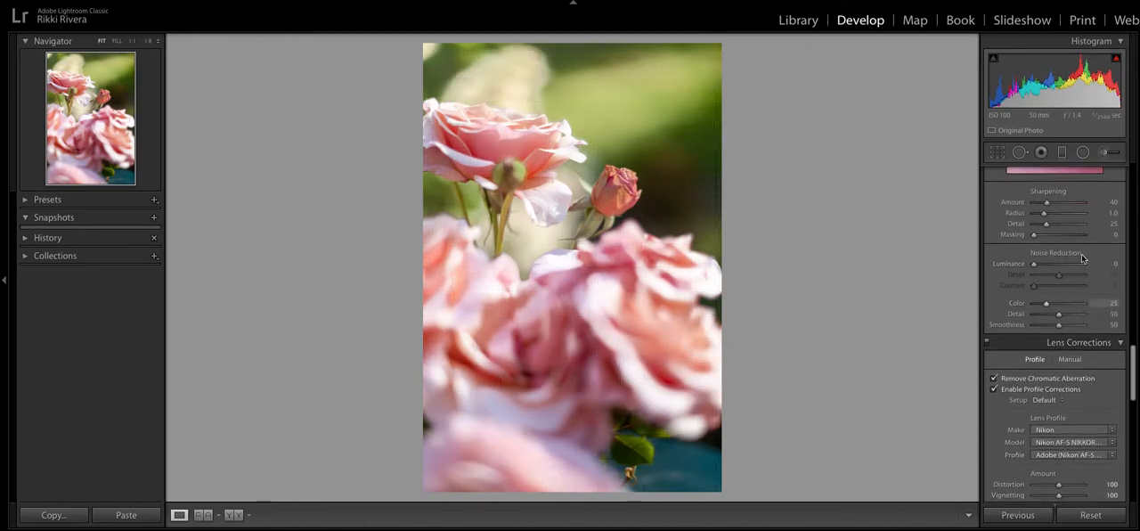
scroll(1085, 285, up, 10)
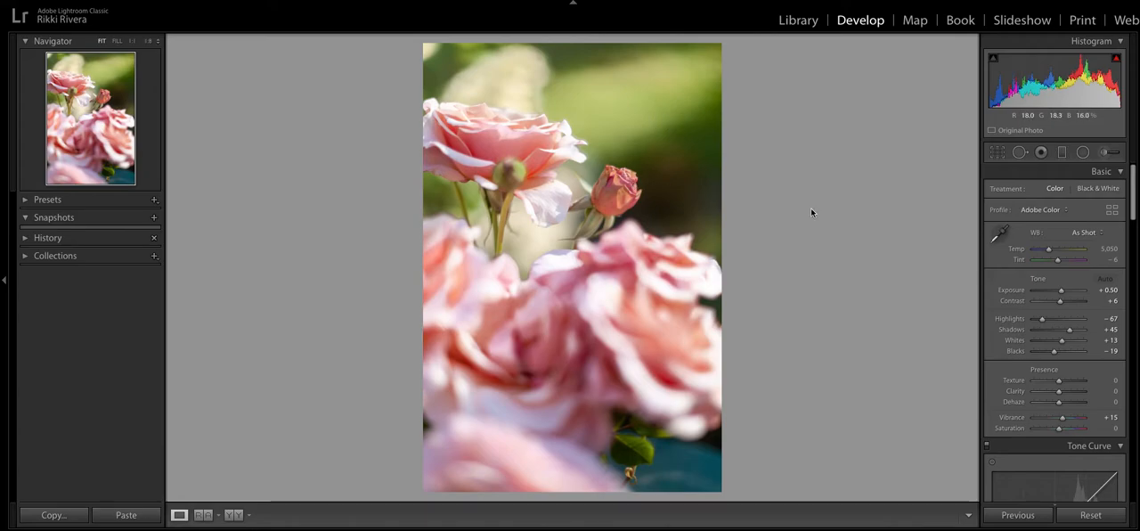
- Delete the two existing adjustment brush masks, one on the large rose and one on the background
click(1109, 154)
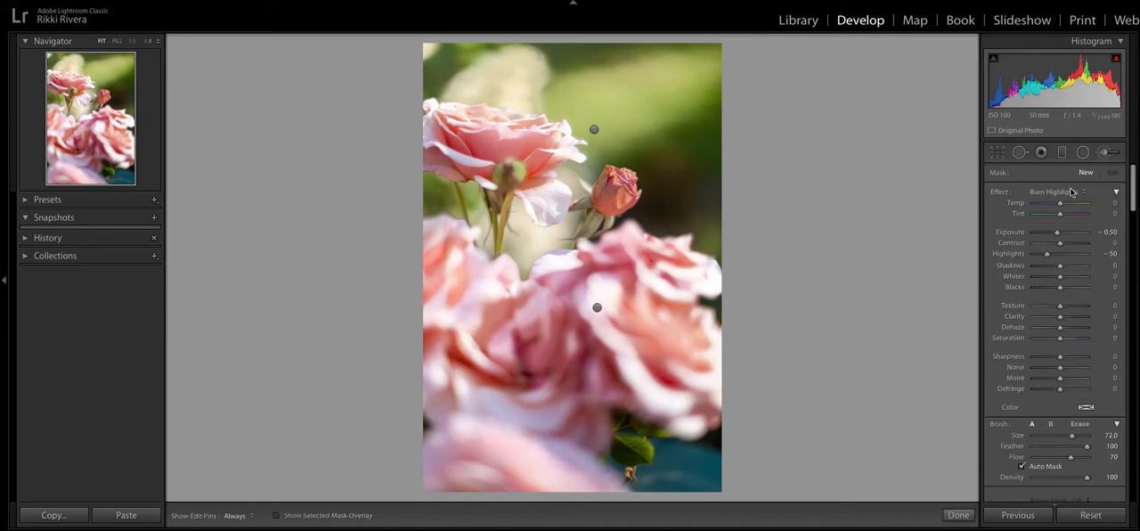
click(597, 307)
key(Delete)
click(593, 132)
key(Delete)
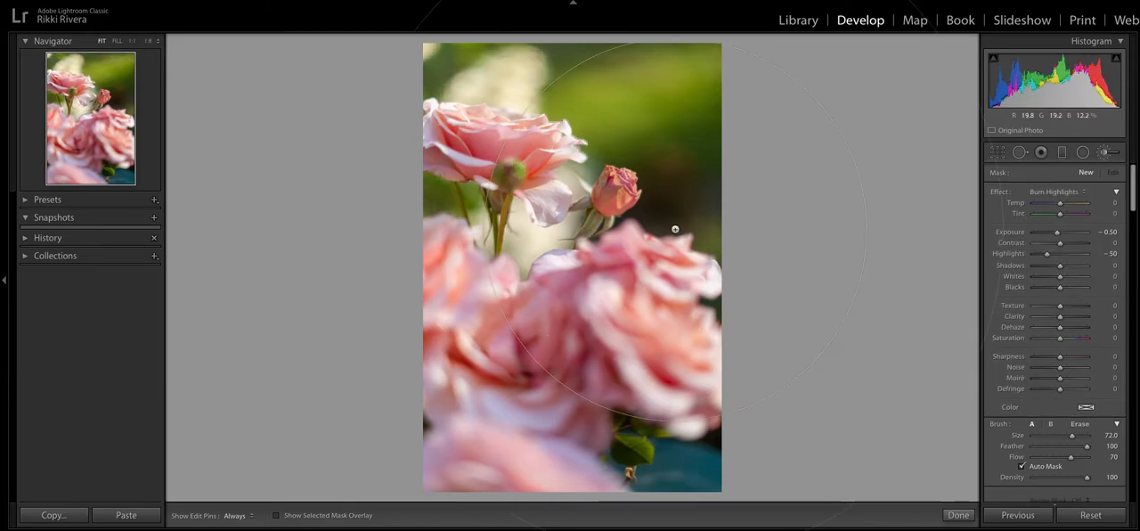
- Set up the adjustment brush with the Saturation effect at 25 and an Exposure of 0.70
click(1060, 191)
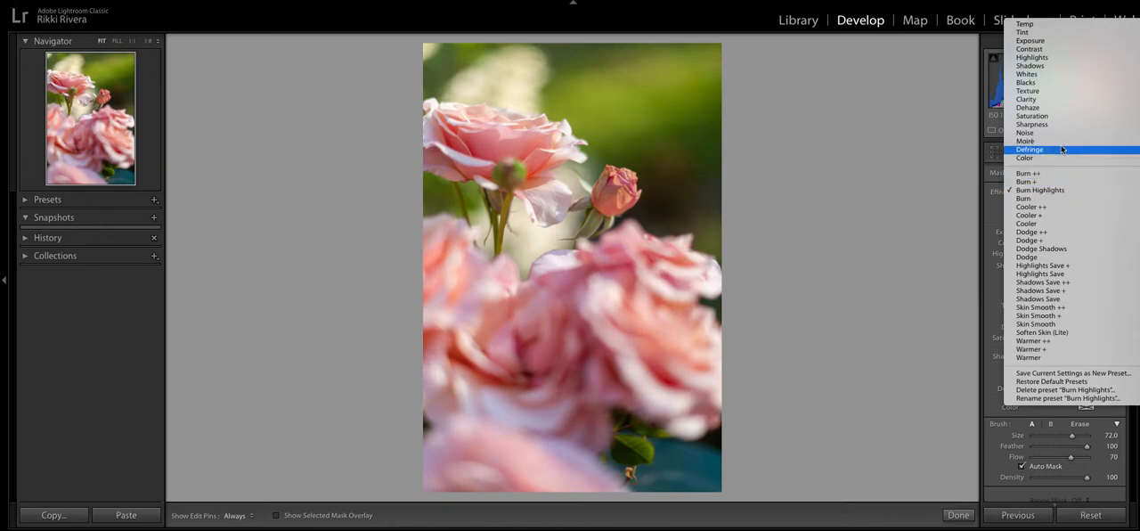
click(1059, 116)
drag(1061, 239, 1066, 234)
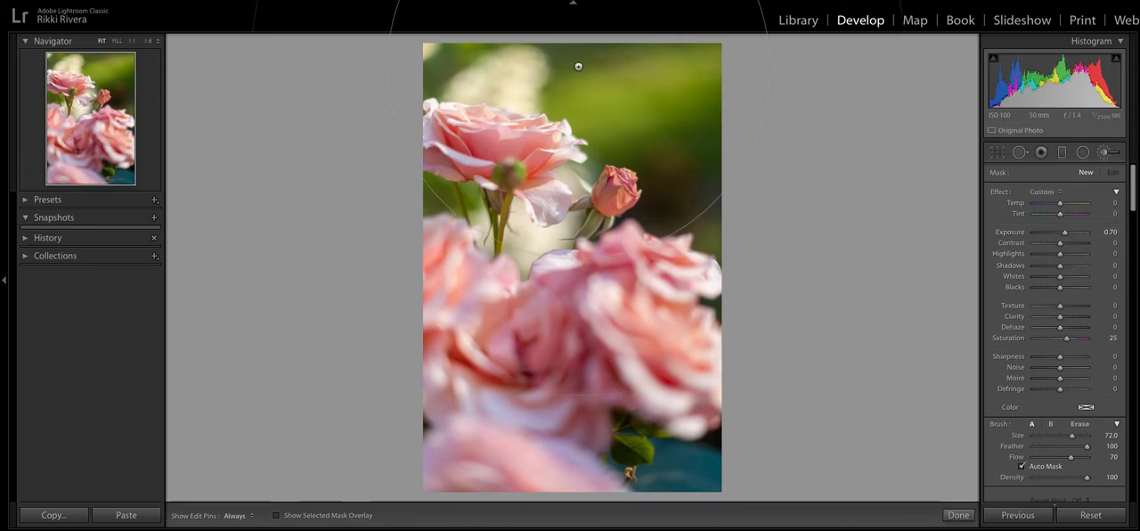
- Brush the adjustment over the dark green background beside the rosebud at size 16, showing the mask overlay
scroll(602, 88, down, 6)
scroll(605, 91, down, 4)
key(h)
mouse_move(623, 137)
mouse_down()
mouse_move(664, 181)
mouse_move(697, 245)
mouse_move(702, 184)
mouse_up()
key(h)
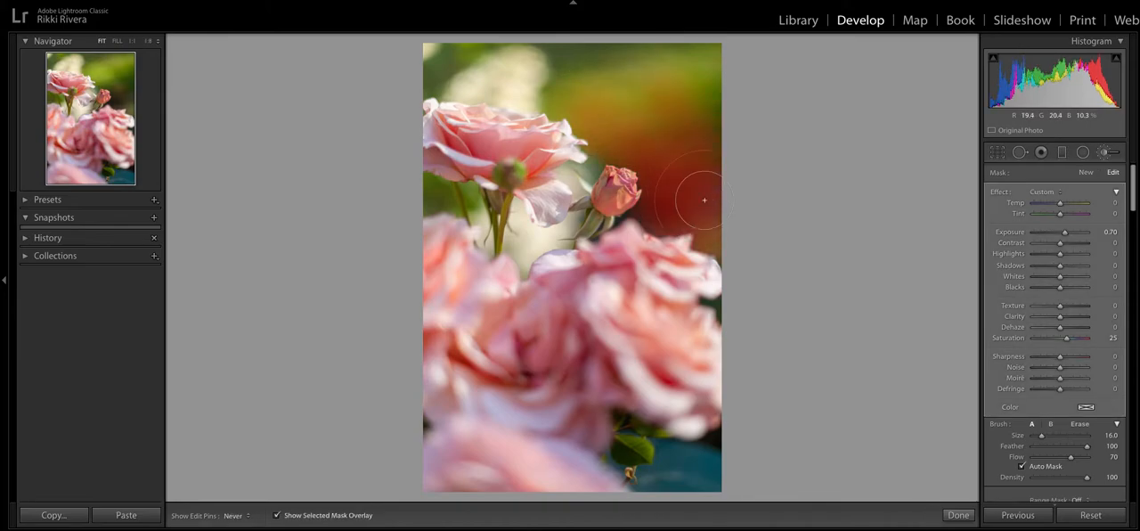
- Extend the mask across the upper background, fill the gaps around the stems at brush size 9, and finish the mask
mouse_move(701, 70)
mouse_down()
mouse_move(664, 58)
mouse_move(488, 78)
mouse_move(563, 96)
mouse_move(612, 146)
mouse_move(574, 172)
mouse_move(578, 193)
mouse_up()
scroll(610, 148, down, 7)
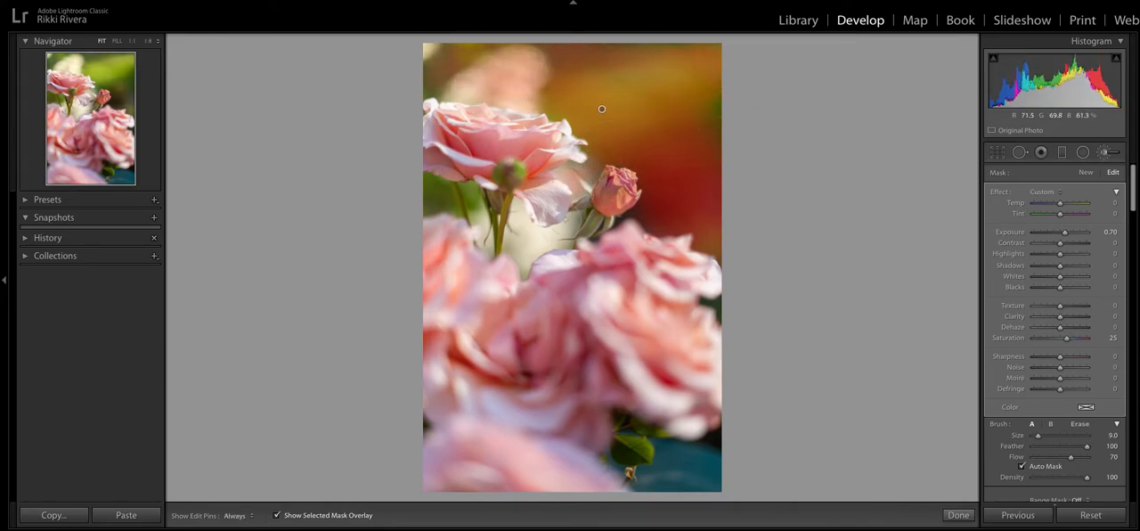
mouse_move(552, 230)
mouse_down()
mouse_move(522, 253)
mouse_move(521, 218)
mouse_up()
drag(472, 189, 432, 202)
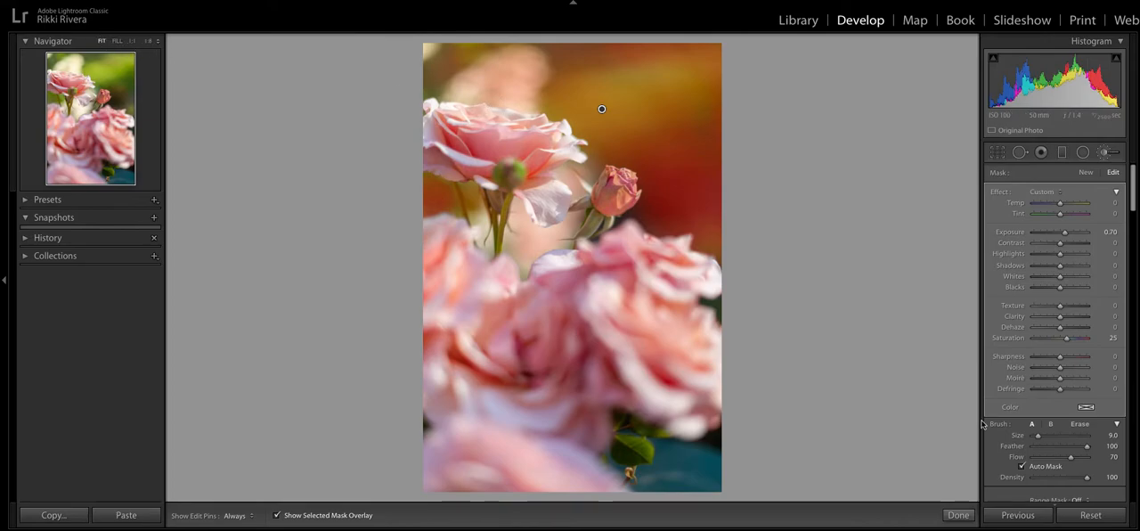
click(958, 515)
- Brush a second size 9 mask along the background edge of the upper rose's petals in an enlarged view
click(547, 150)
click(544, 123)
click(543, 115)
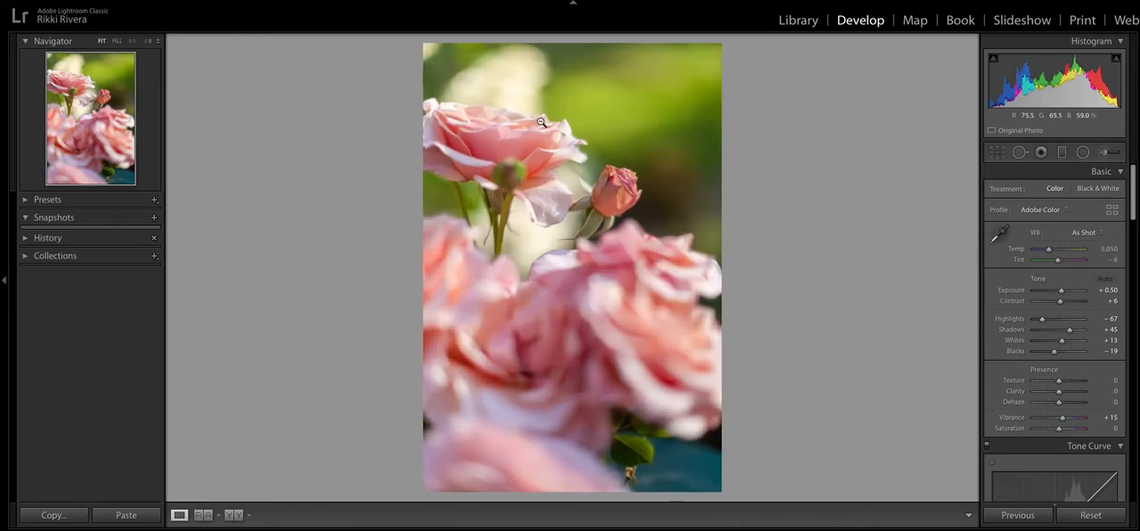
click(511, 109)
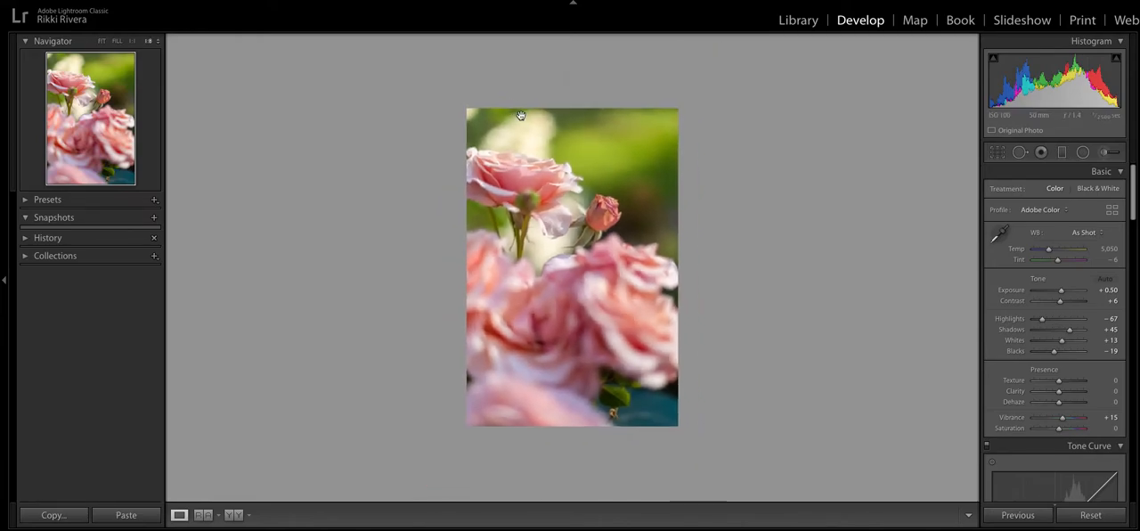
click(104, 41)
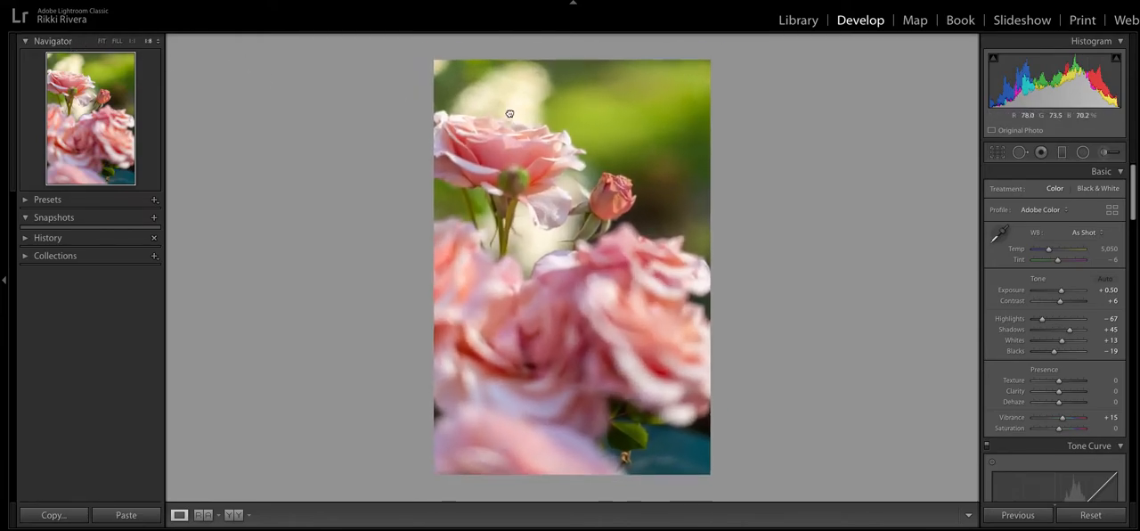
click(513, 114)
click(519, 119)
click(117, 41)
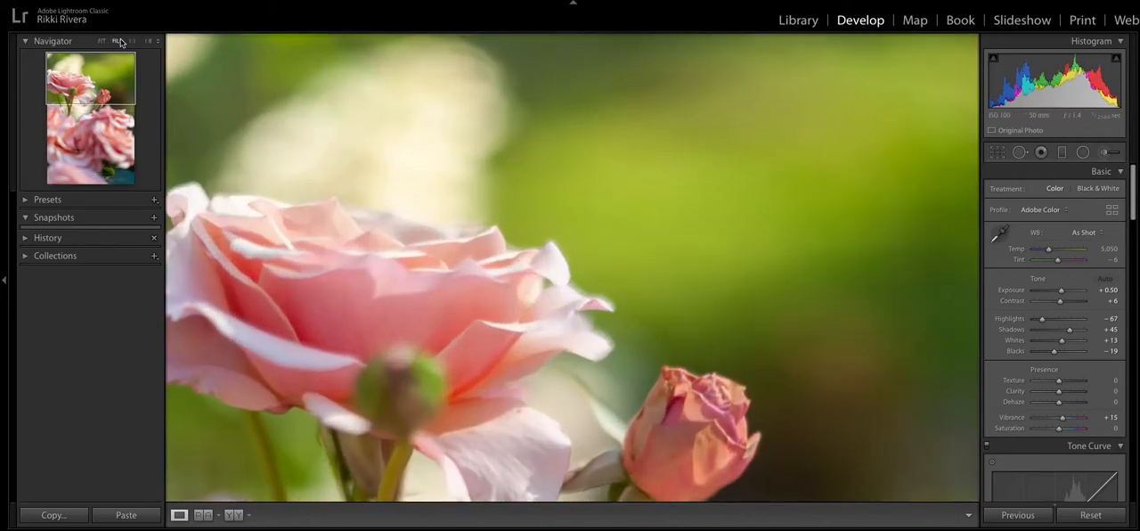
drag(323, 154, 325, 131)
click(1105, 152)
key(h)
mouse_move(605, 238)
mouse_down()
mouse_move(581, 182)
mouse_move(507, 138)
mouse_up()
key(h)
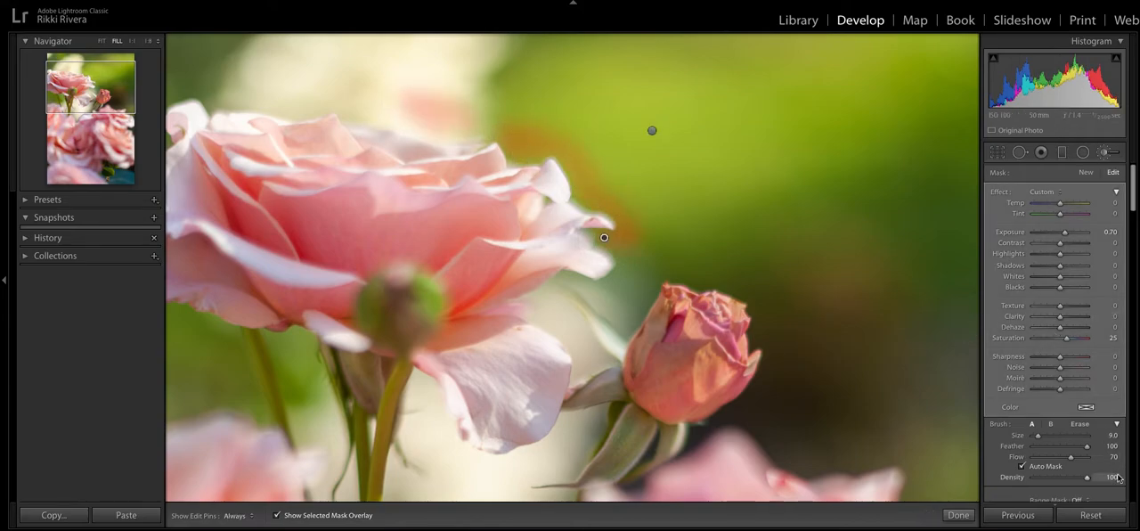
- Reset all develop edits, reapply the automatic tone adjustments, and fit the whole photo in view
click(1109, 519)
click(958, 515)
click(1105, 279)
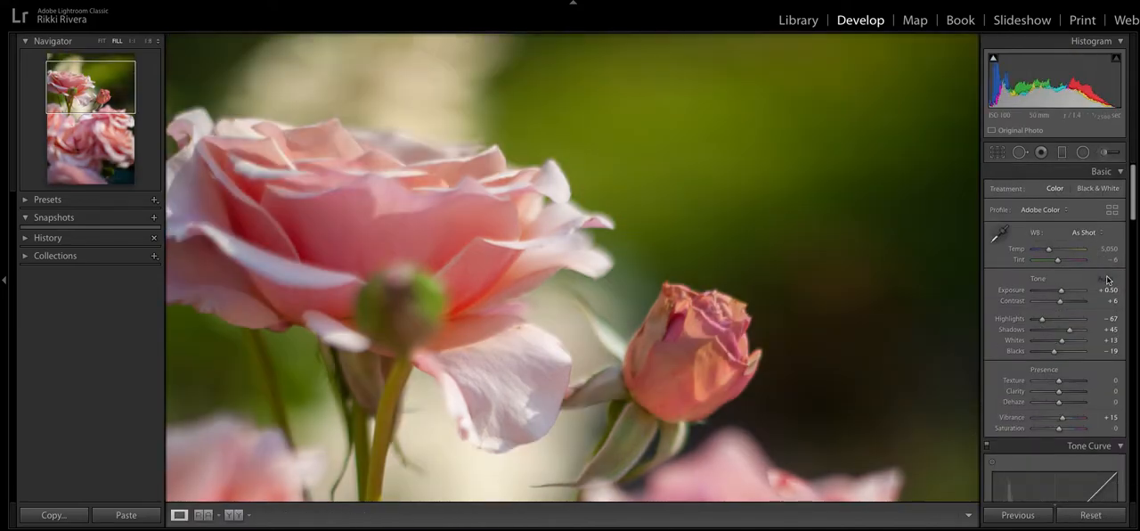
key(z)
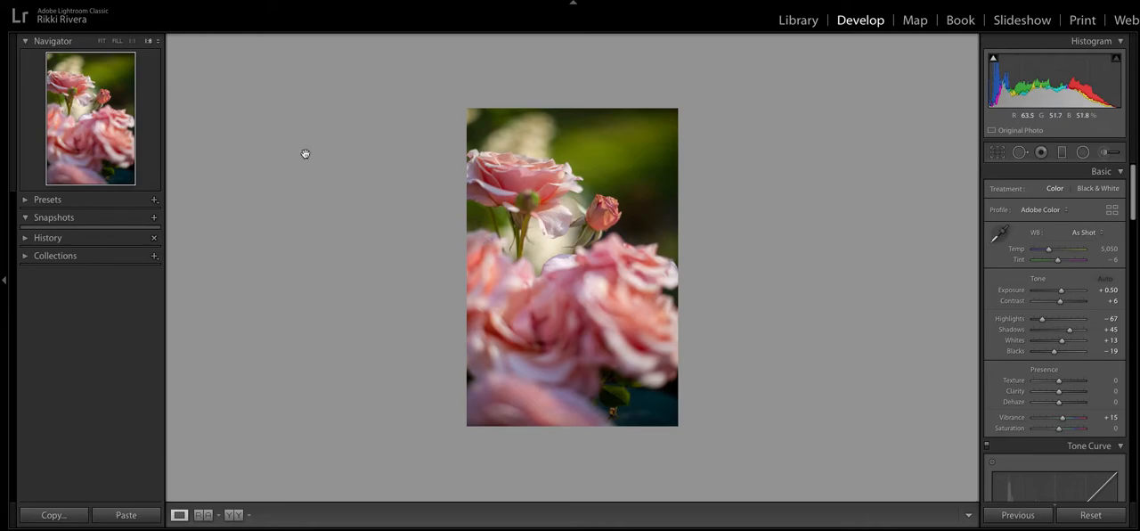
click(101, 41)
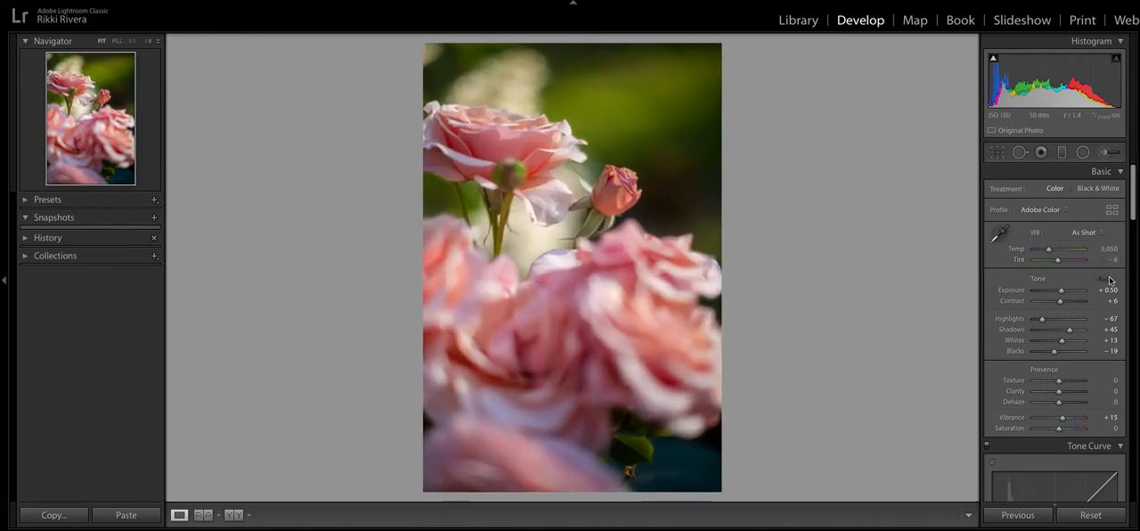
- Raise the photo's overall exposure to +0.90
scroll(1062, 292, down, 15)
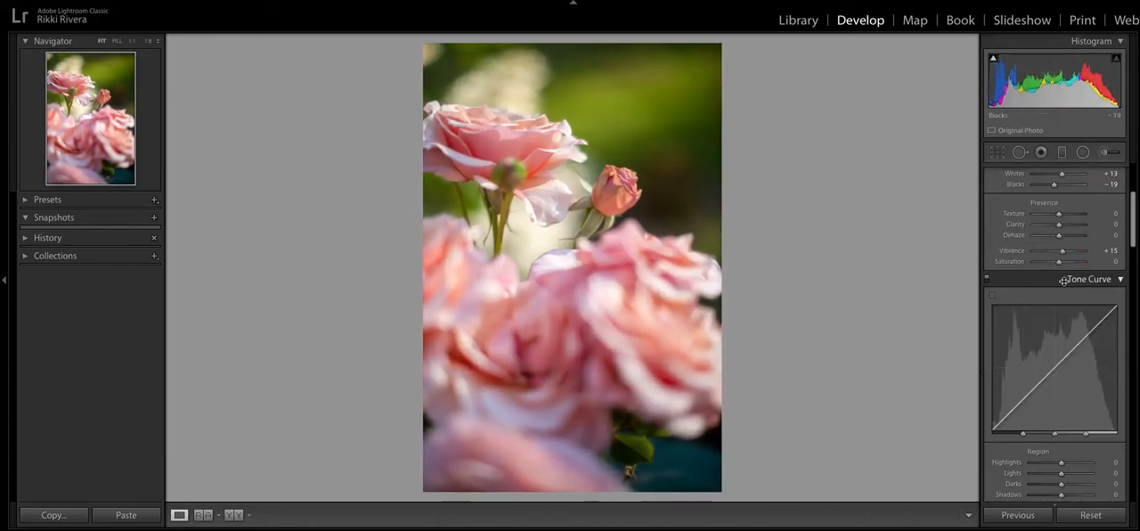
scroll(1064, 281, down, 6)
scroll(1054, 271, up, 2)
click(1057, 262)
scroll(1065, 276, up, 18)
scroll(1071, 289, down, 1)
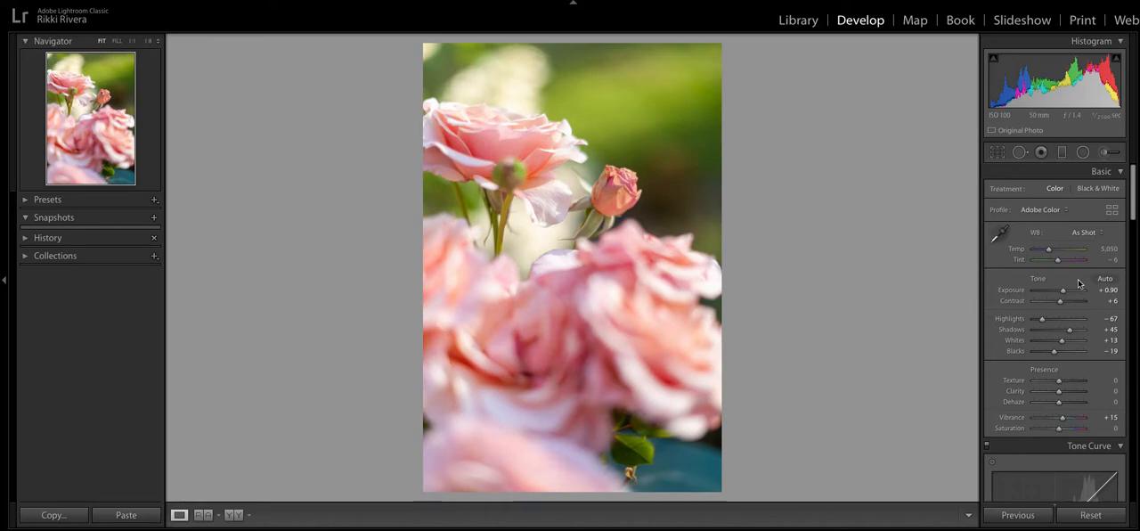
- Activate the adjustment brush for a new mask and enlarge it to size 75
click(1109, 154)
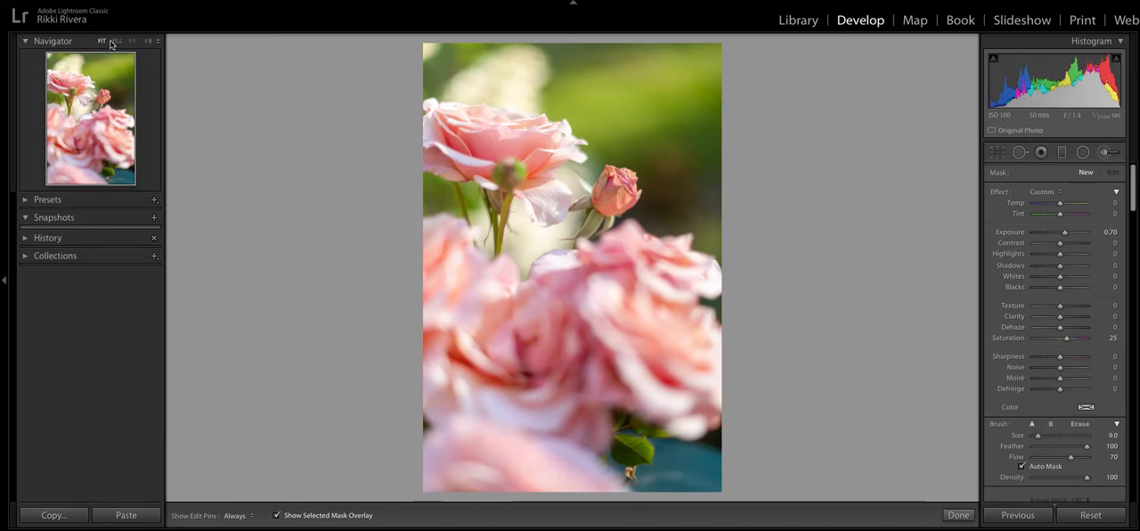
click(149, 42)
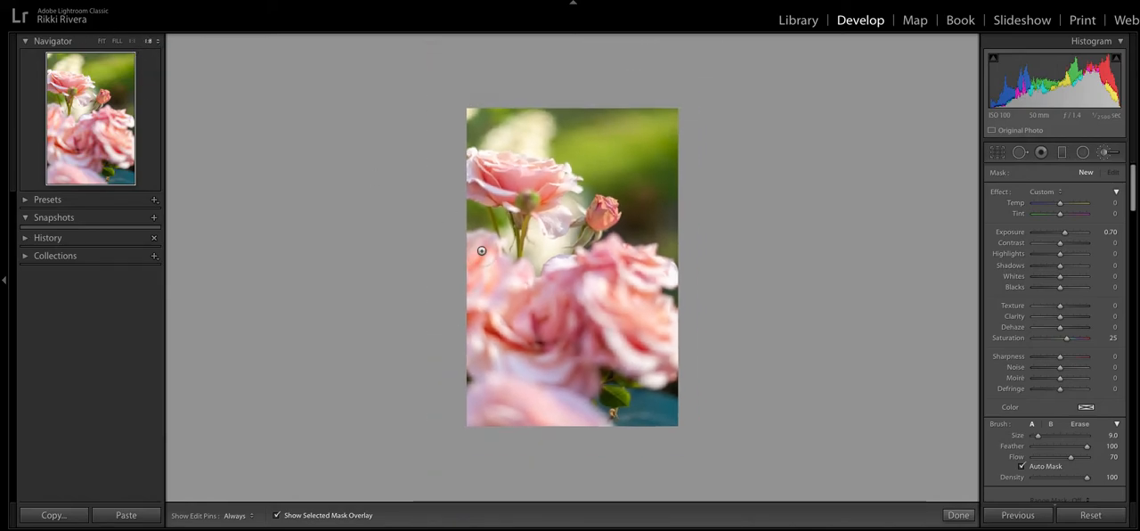
scroll(552, 250, up, 5)
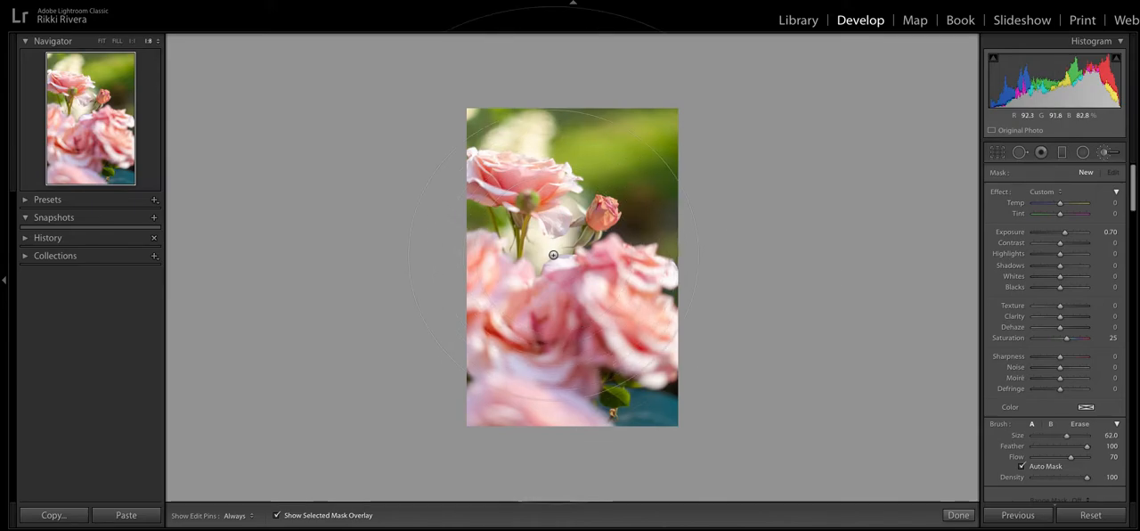
drag(1059, 436, 1093, 436)
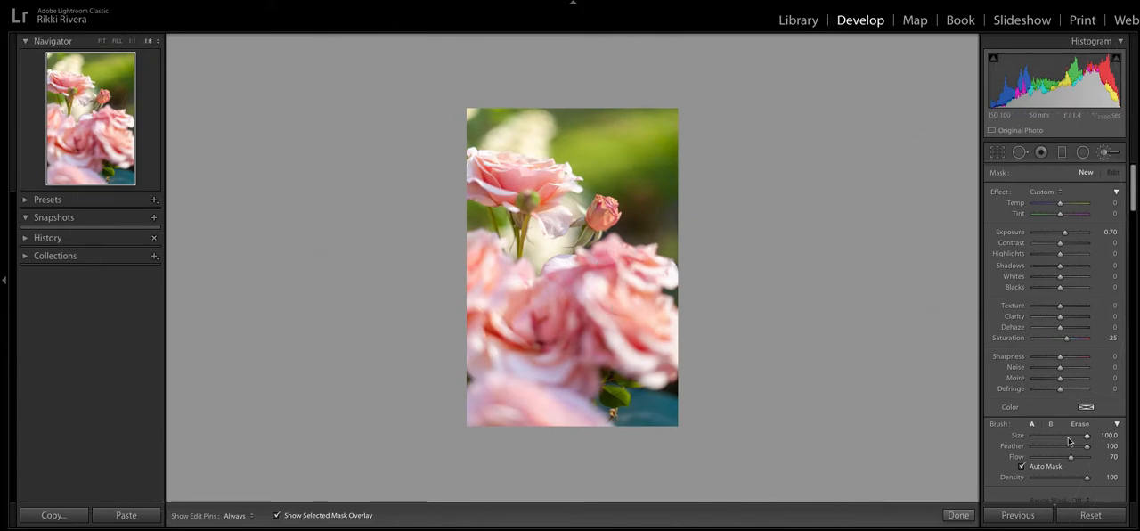
drag(1081, 437, 1075, 436)
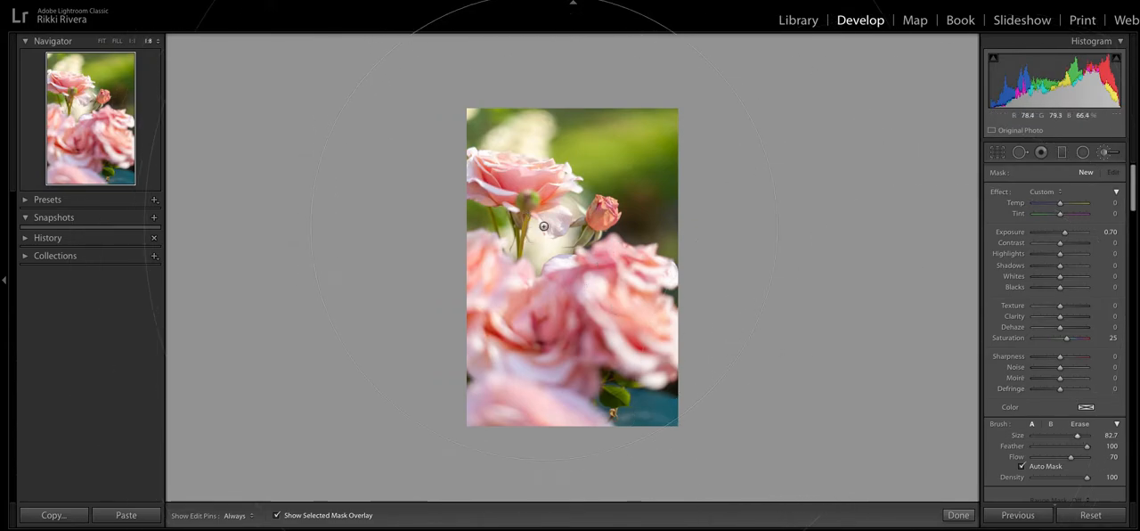
scroll(561, 238, down, 3)
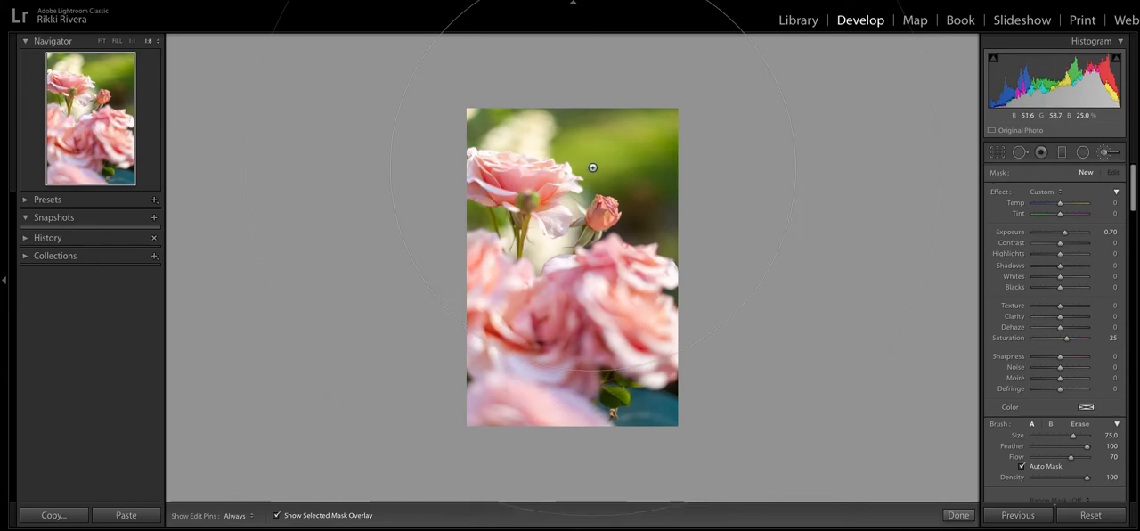
- Brush a mask over the background between the upper rose and the rosebud, and check its overlay
scroll(598, 167, up, 5)
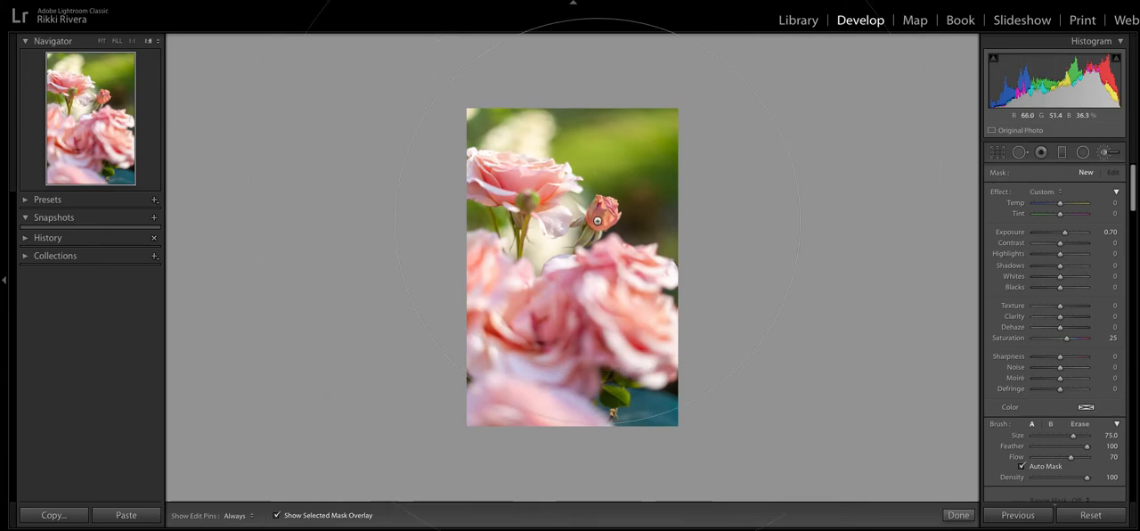
drag(600, 164, 592, 179)
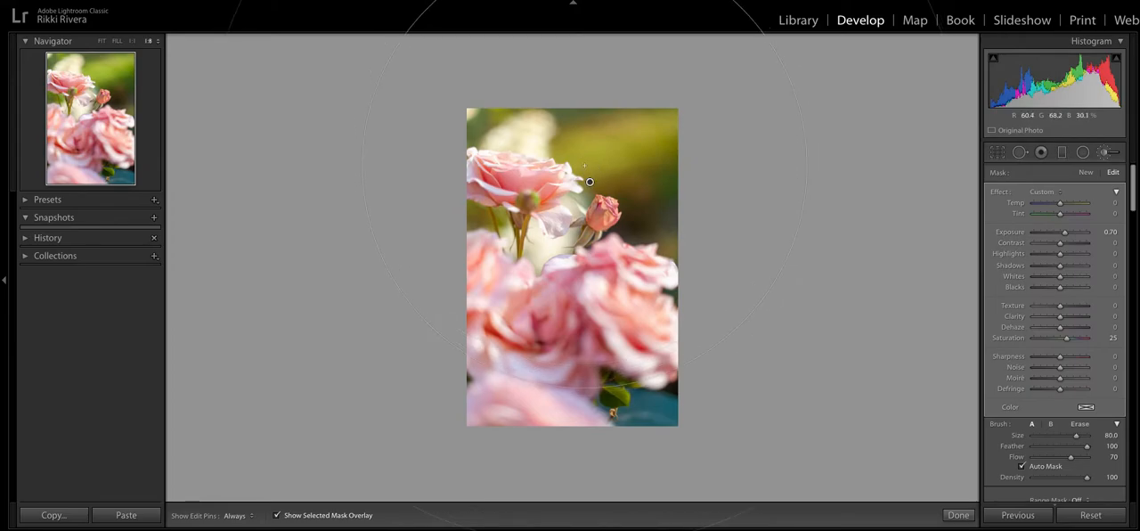
key(o)
key(o)
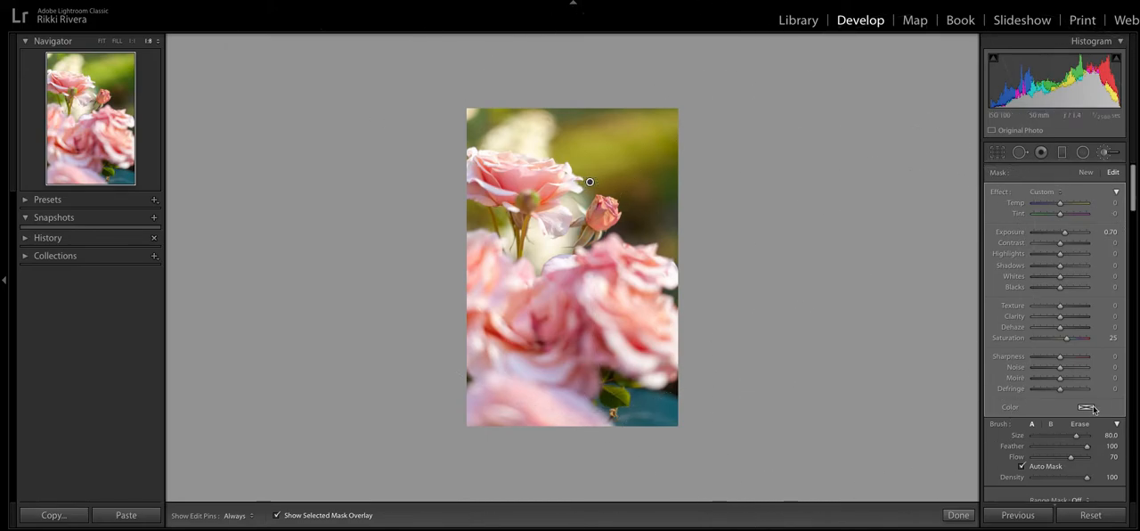
- Raise the background mask's exposure to 4.00 and hide the mask overlay
scroll(1086, 403, down, 3)
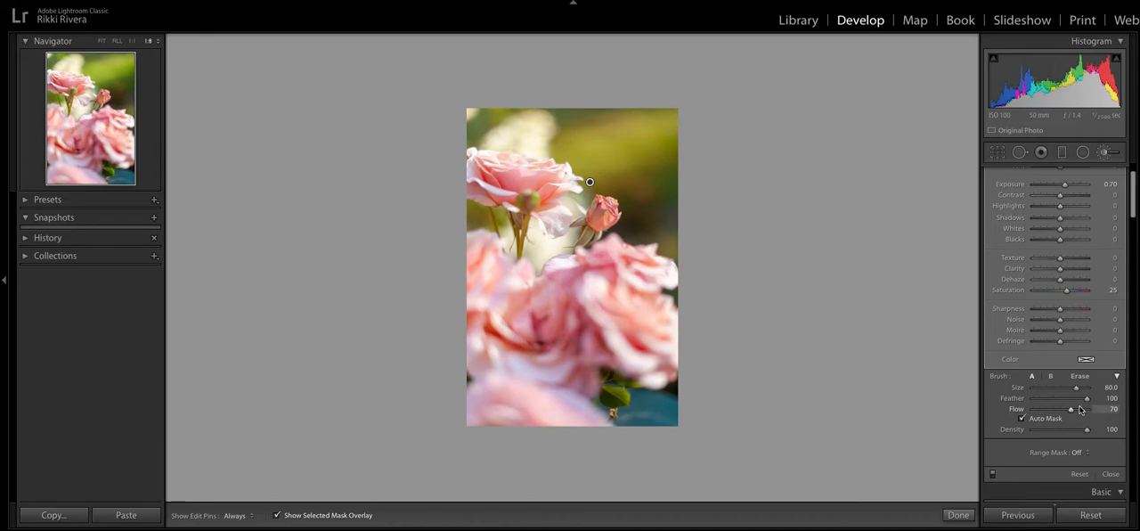
scroll(656, 186, up, 1)
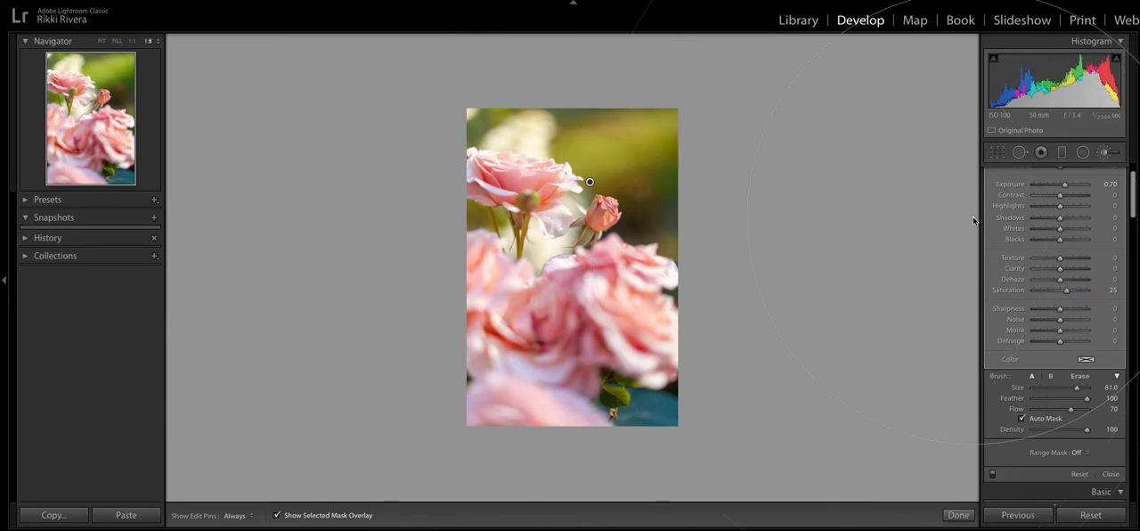
scroll(1042, 220, up, 1)
drag(1065, 231, 1098, 230)
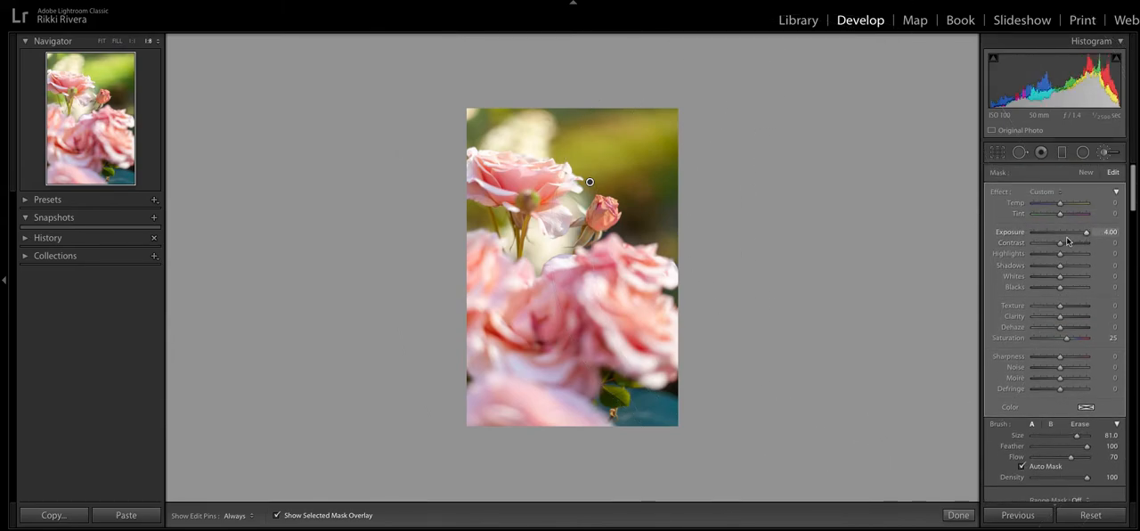
key(o)
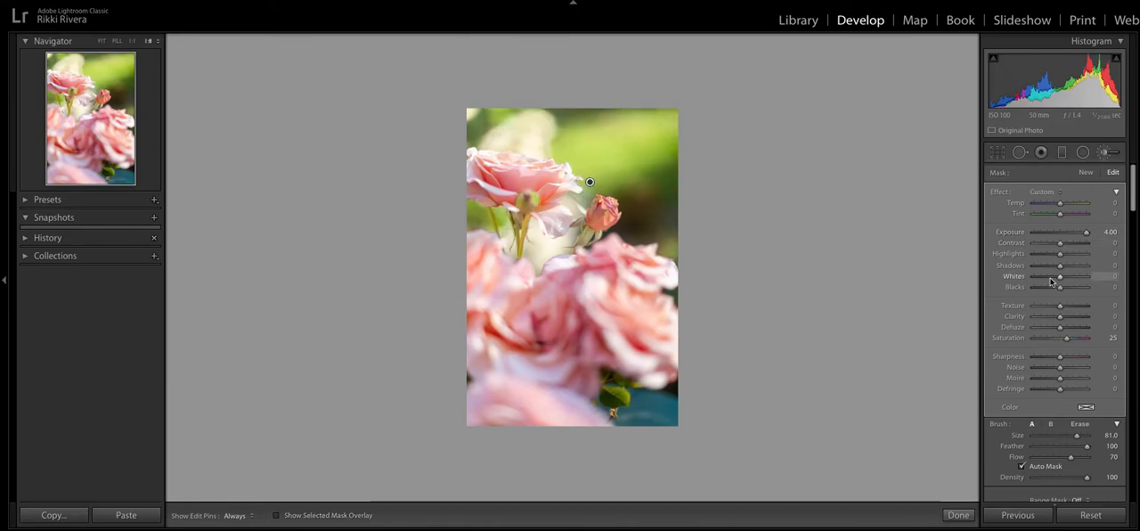
- Compare the background mask's exposure at -0.01 and 4.00, and set it to -4.00
click(1059, 234)
key(o)
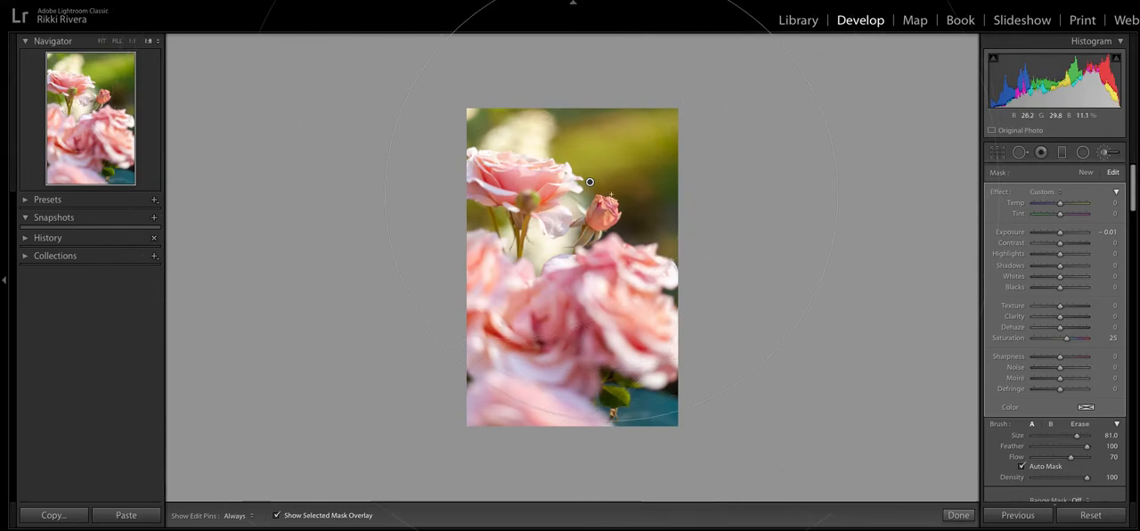
drag(1060, 233, 1115, 234)
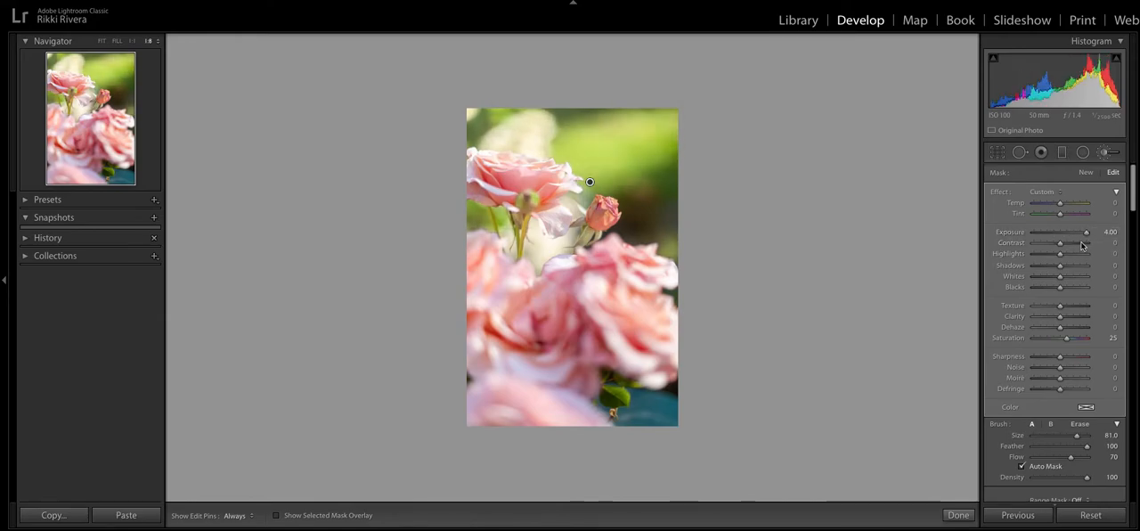
drag(1085, 229, 1037, 237)
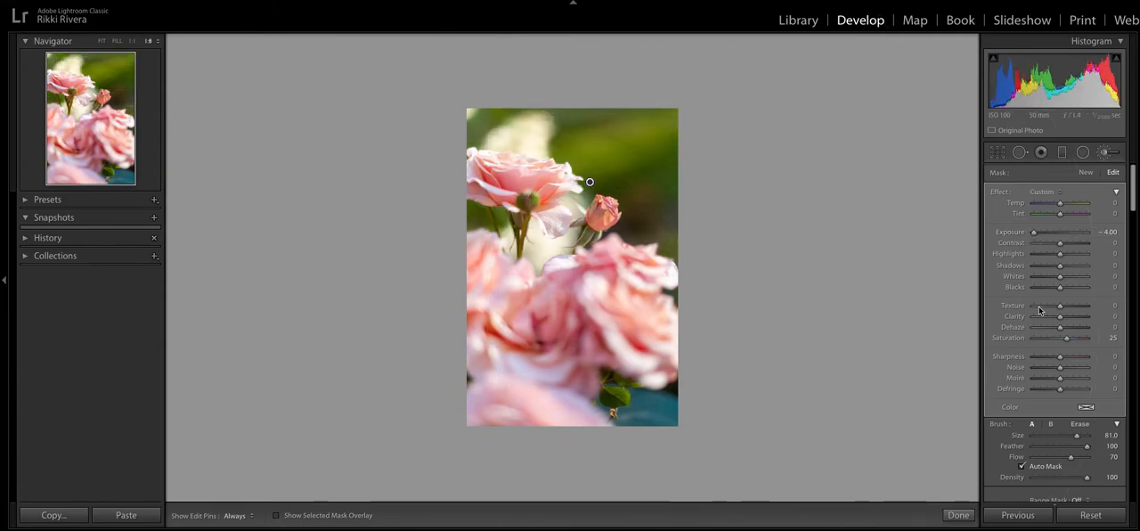
- Set the background mask's saturation to -100, check its overlay, and shift its temperature to -35 and tint to 2
drag(1068, 340, 1013, 344)
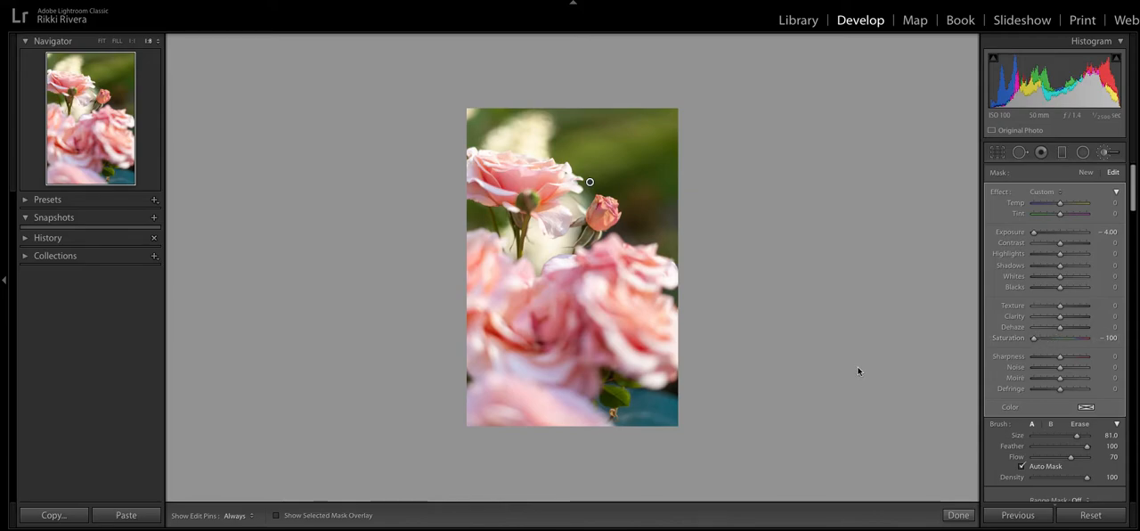
scroll(857, 366, up, 1)
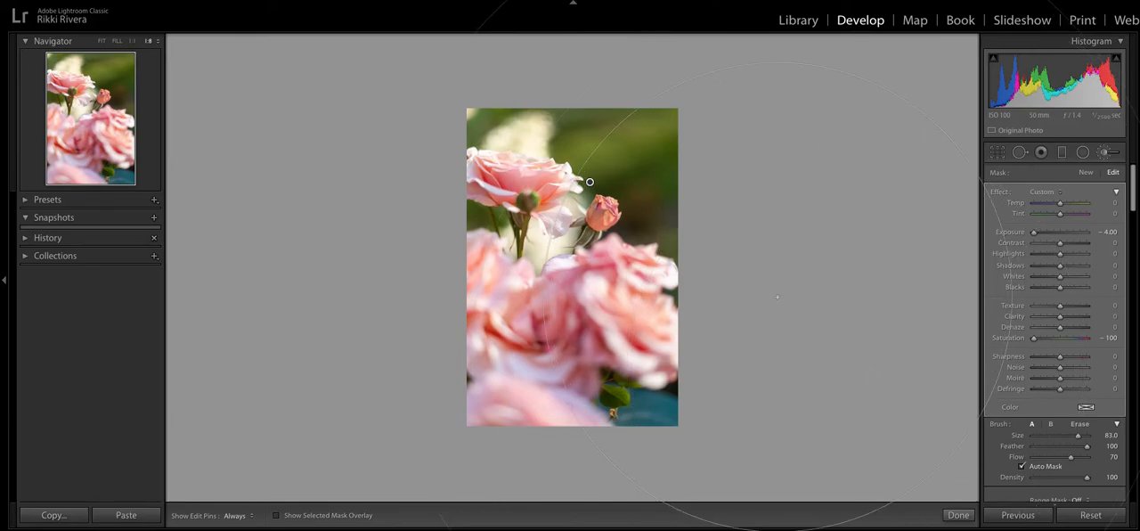
key(o)
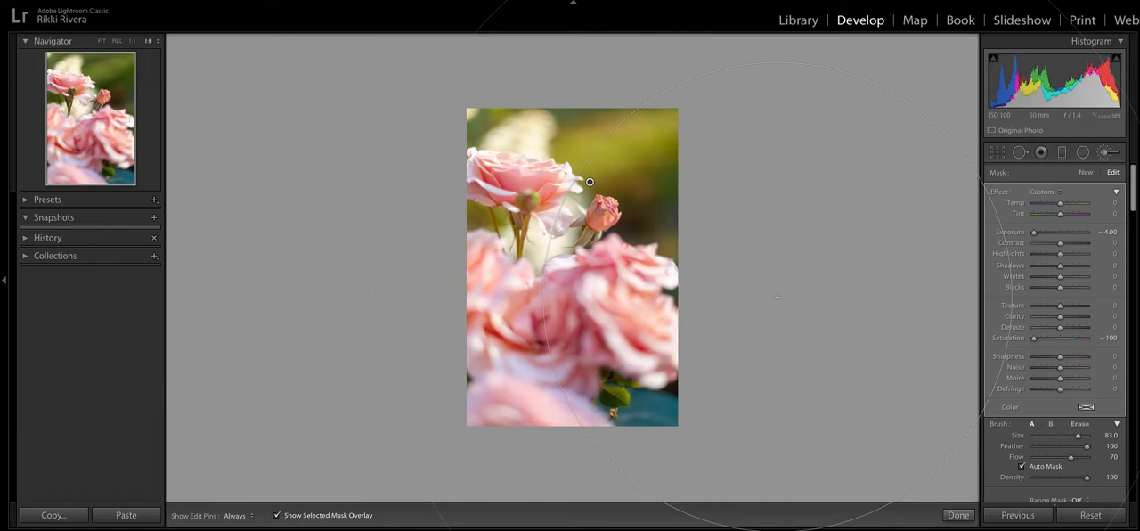
key(o)
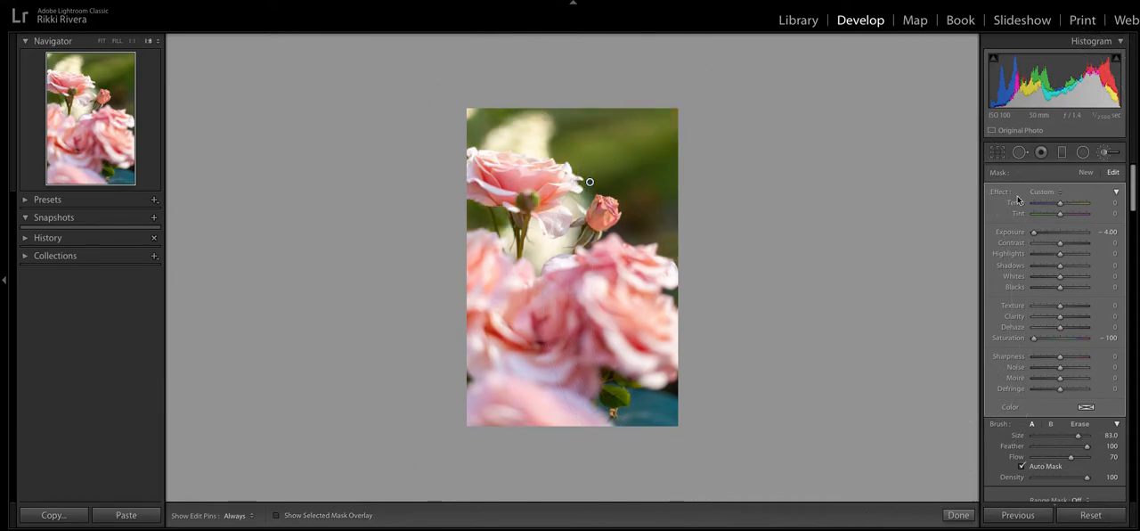
mouse_move(1061, 215)
mouse_down()
mouse_move(1075, 214)
mouse_move(1040, 214)
mouse_move(1061, 212)
mouse_move(1050, 203)
mouse_up()
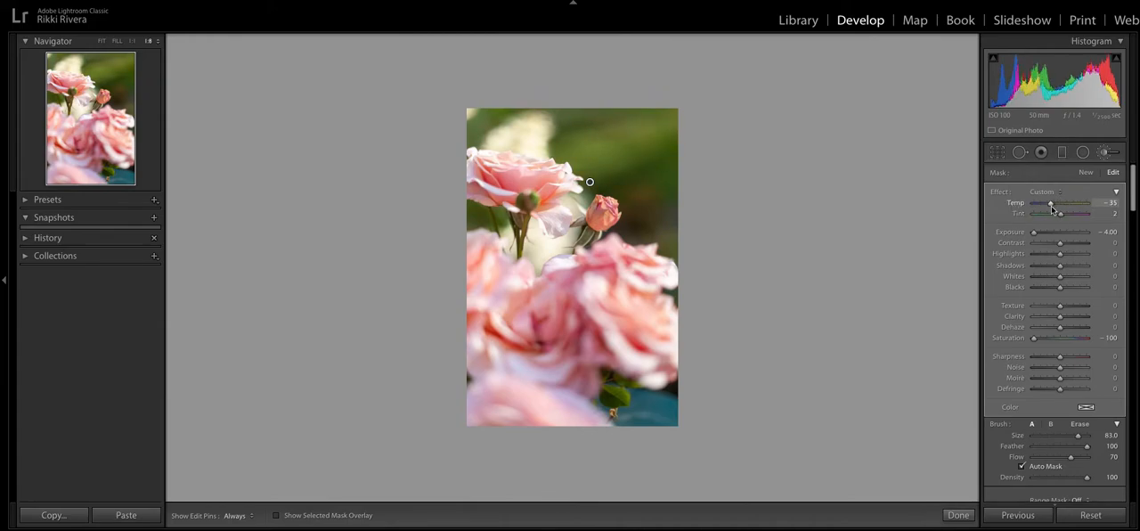
- Try several tint colors on the background mask, including blue, red, yellow and purple, and settle on teal with hue 173 and saturation 90%
click(1086, 408)
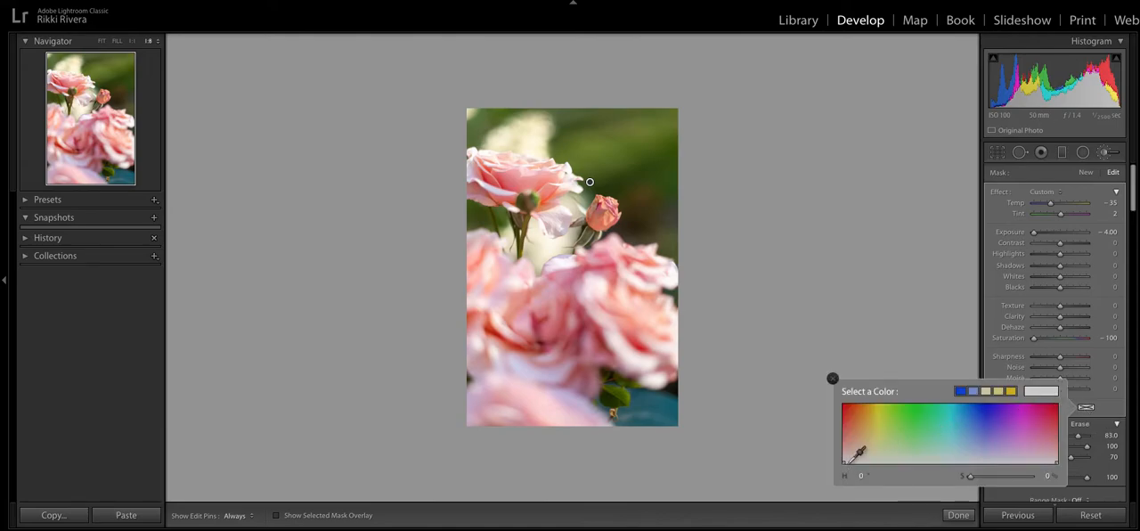
click(962, 392)
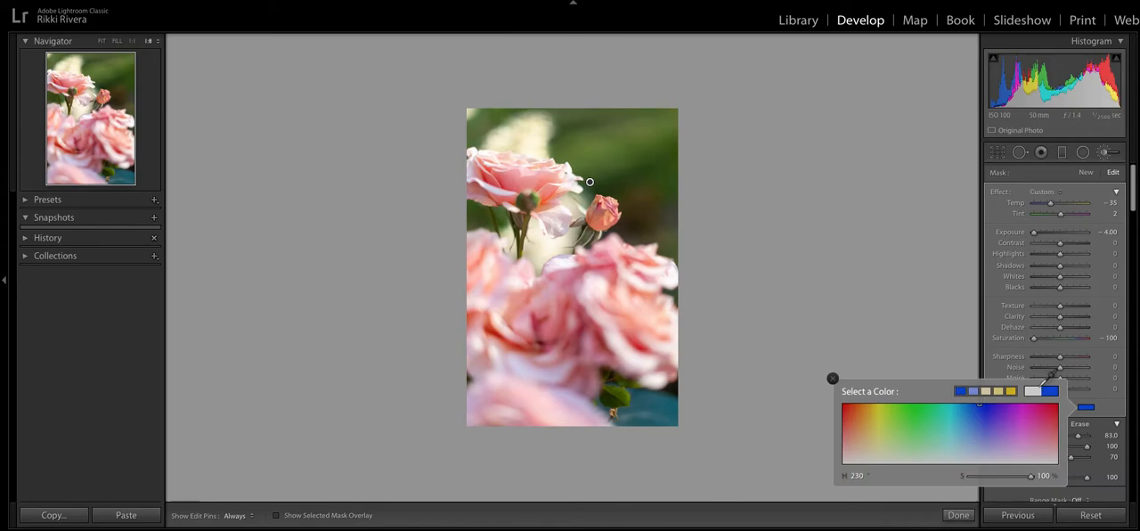
click(939, 418)
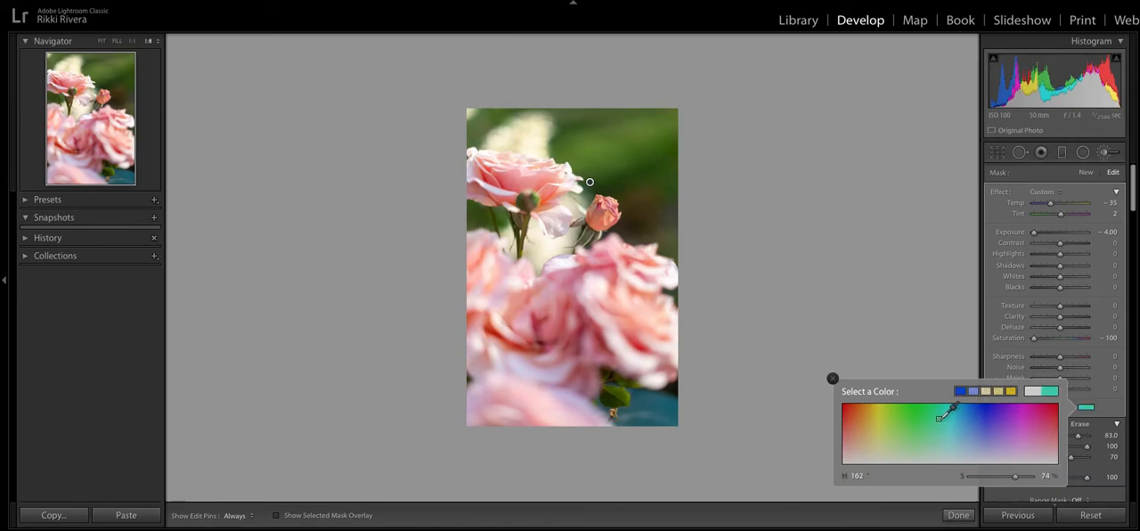
drag(942, 411, 838, 403)
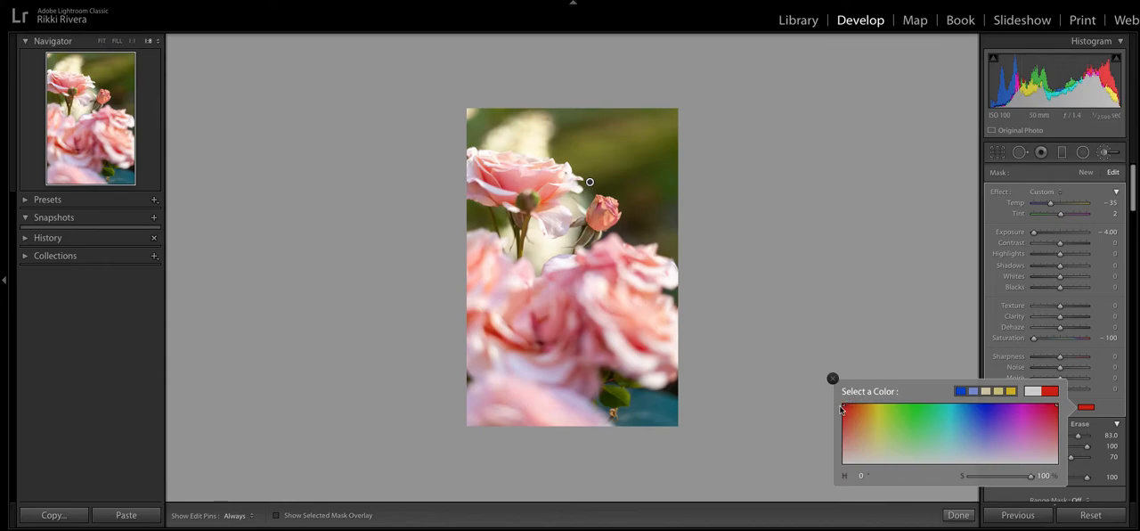
click(861, 415)
click(886, 422)
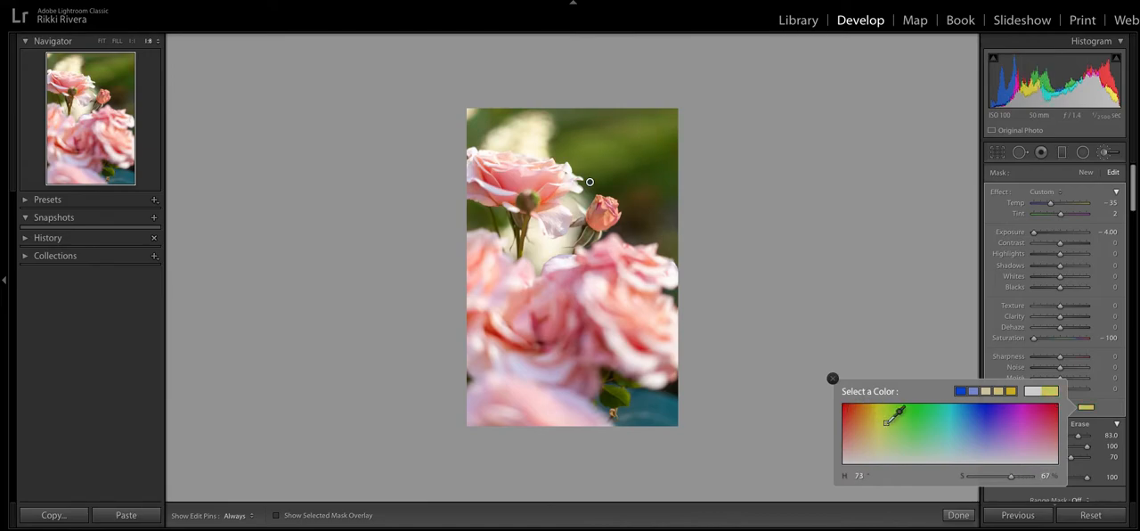
mouse_move(887, 421)
mouse_down()
mouse_move(1061, 404)
mouse_move(802, 396)
mouse_move(1016, 402)
mouse_up()
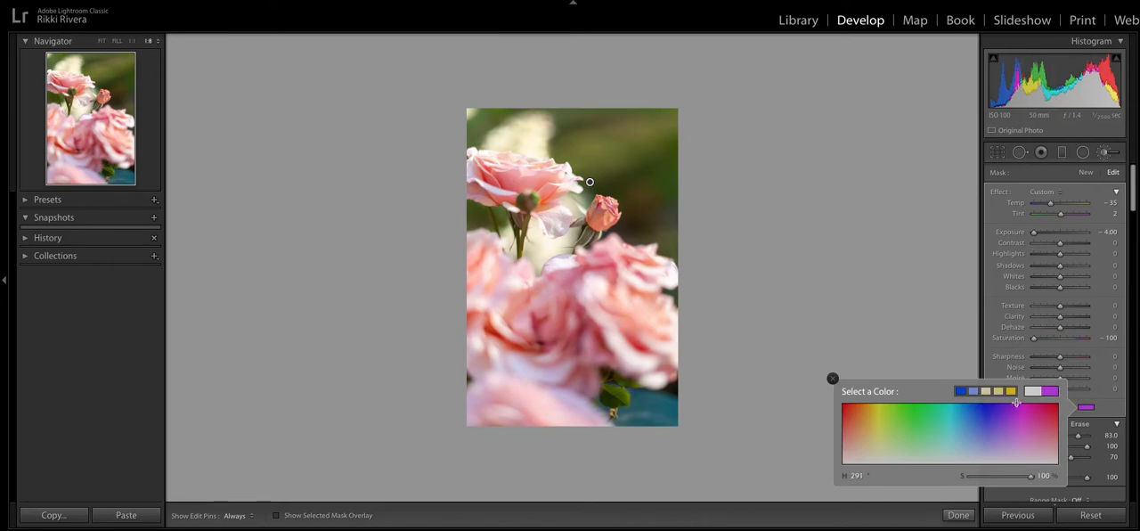
drag(1016, 402, 1075, 409)
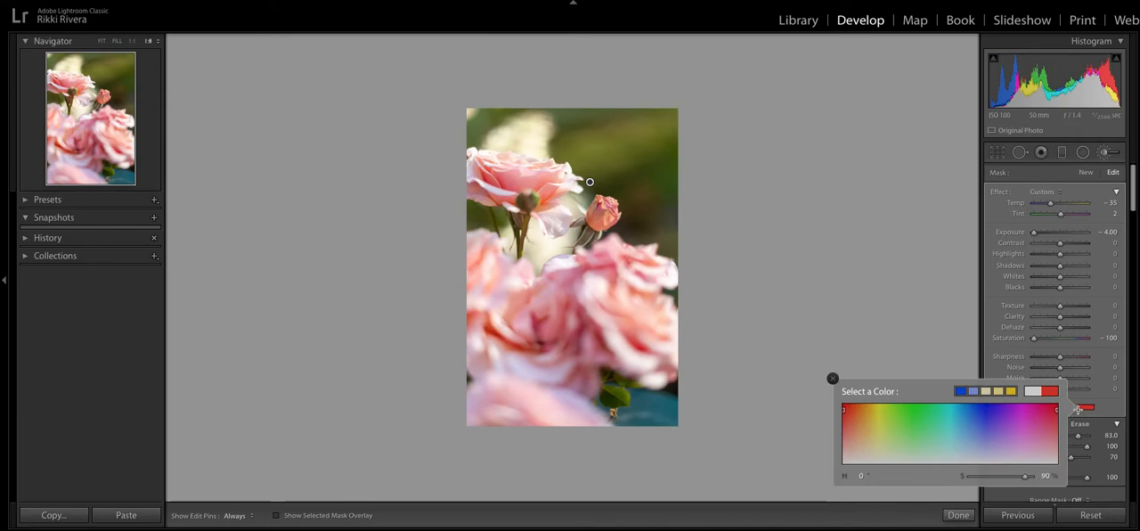
drag(1077, 409, 958, 399)
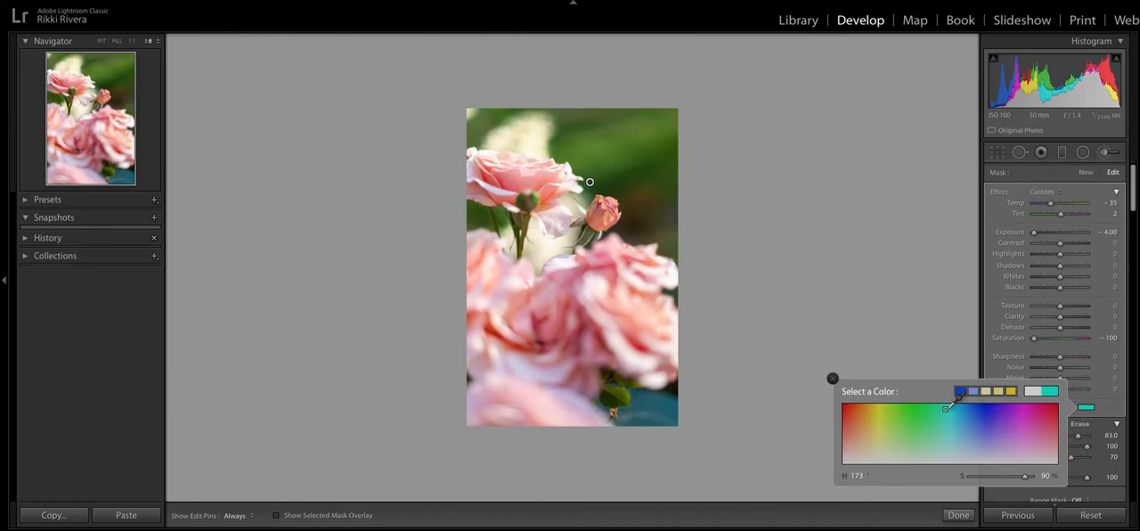
click(834, 378)
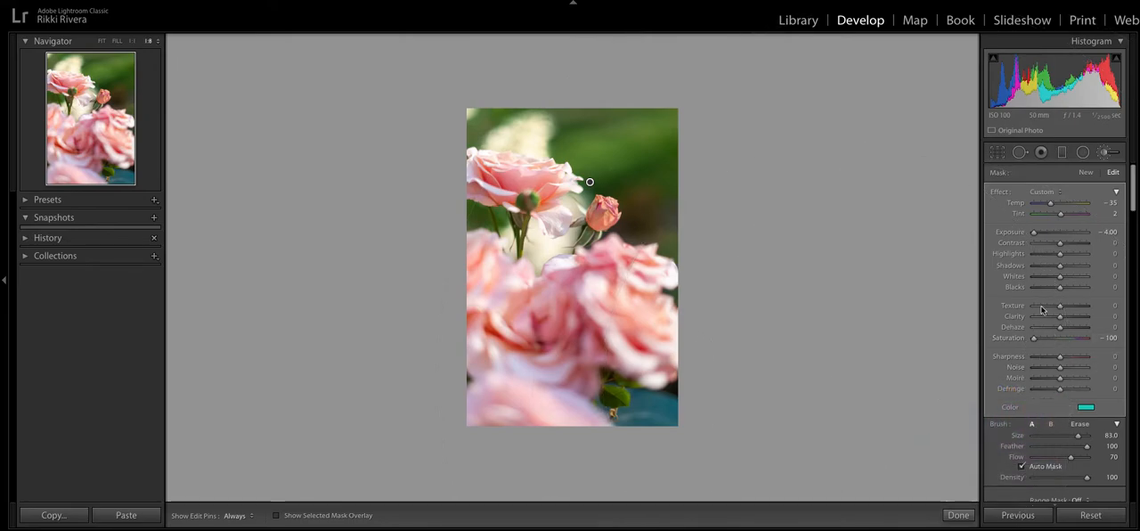
- Set the background mask's highlights and shadows to 100 and its contrast to -100
click(1086, 254)
click(1087, 266)
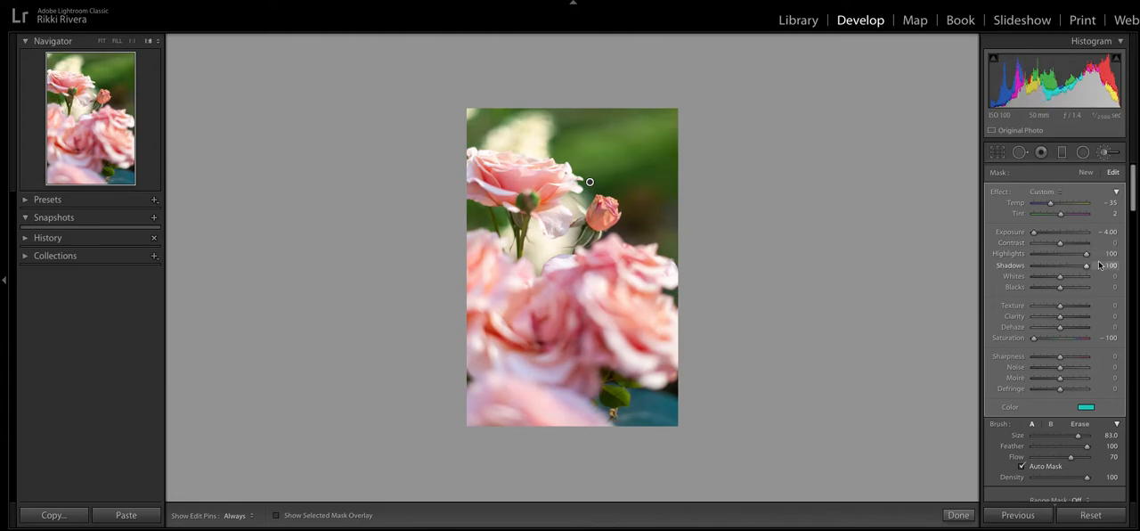
drag(1125, 264, 972, 249)
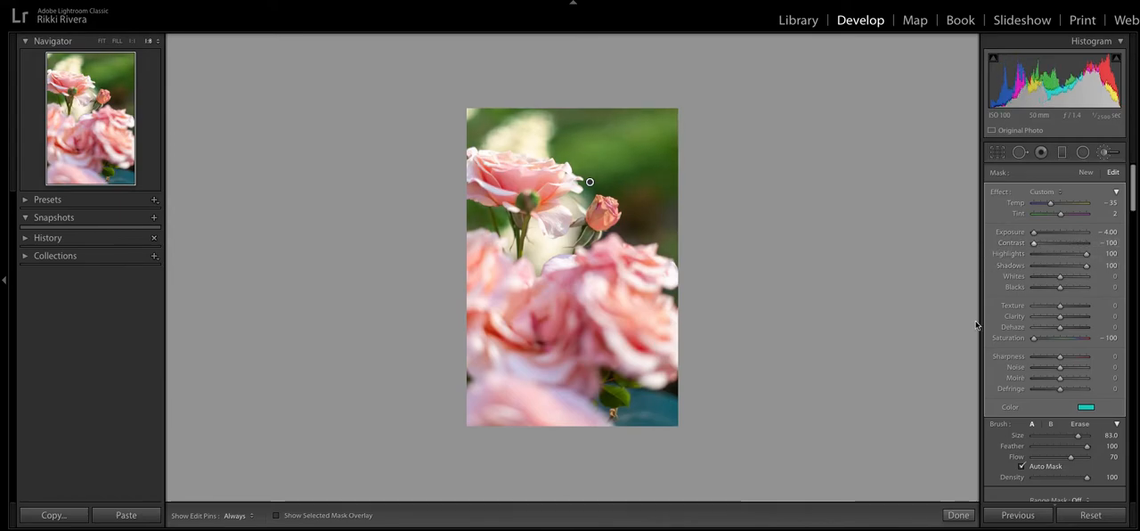
- Lower the background mask's texture, clarity and dehaze to -100, reduce its sharpness, and finish the brush edit
drag(1026, 306, 977, 317)
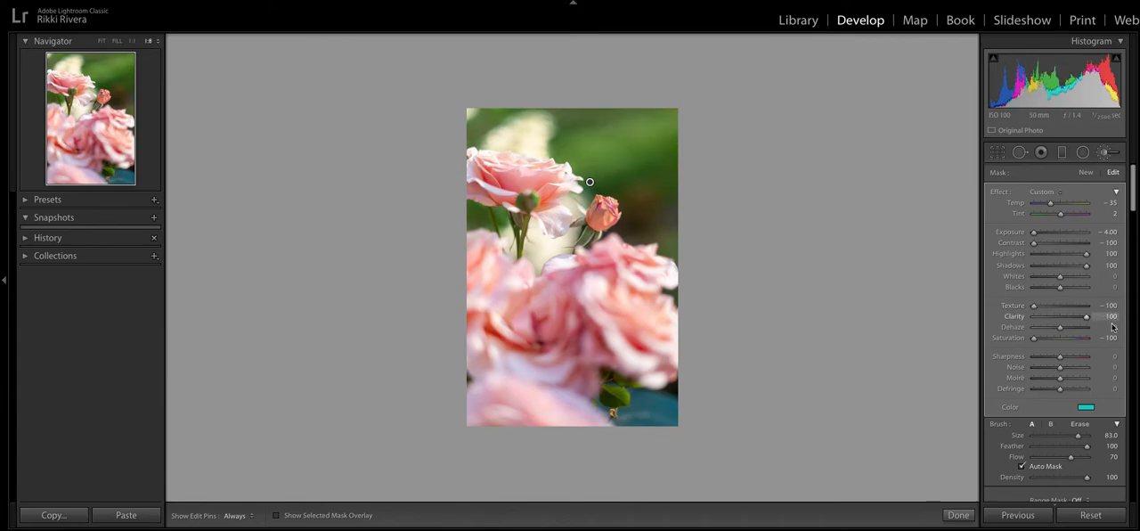
drag(1060, 328, 986, 335)
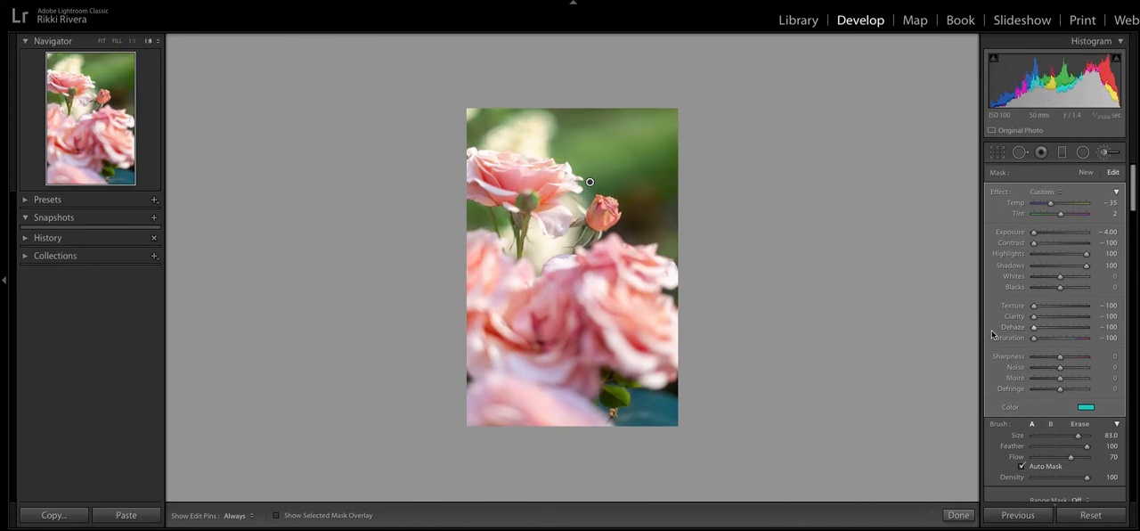
drag(1060, 357, 1011, 359)
click(959, 515)
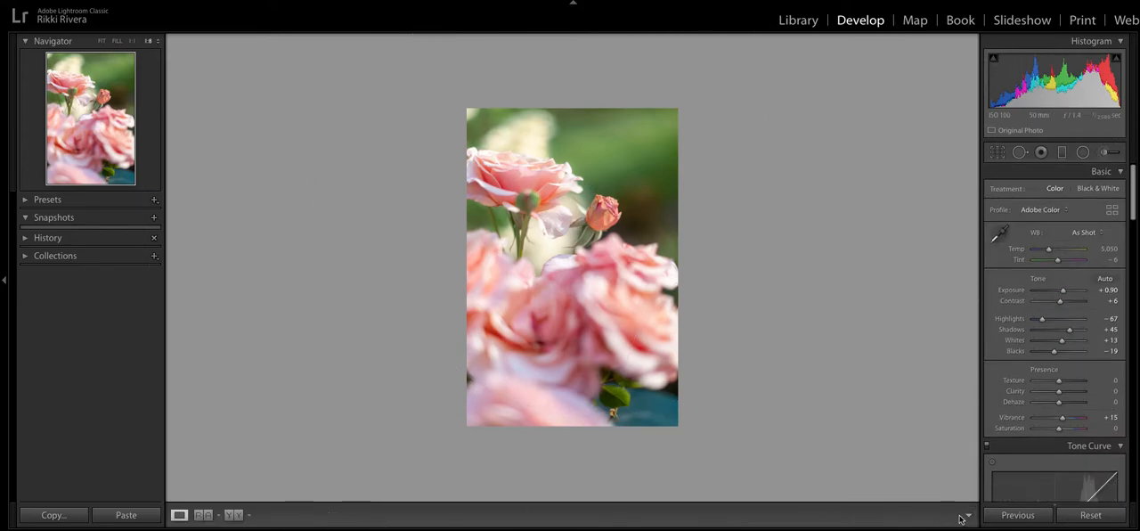
- Go to the next photo, of the child in the meadow, and select its existing adjustment brush mask
key(Right)
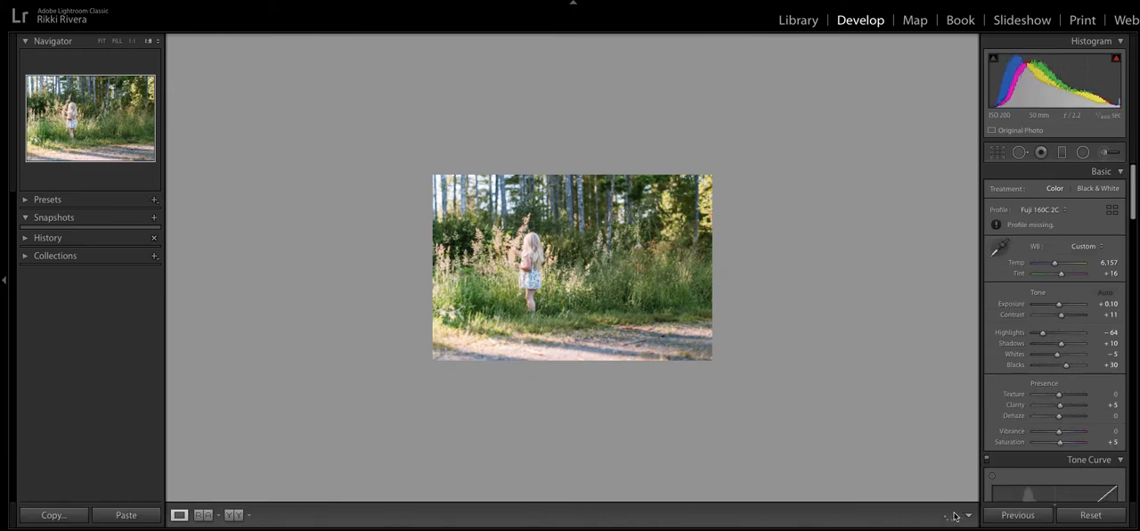
click(1112, 153)
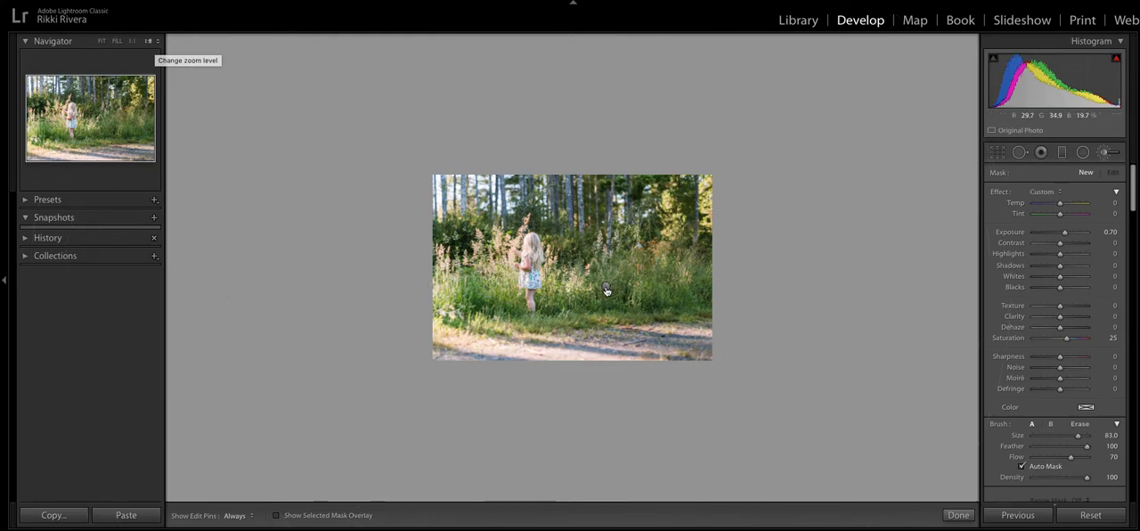
click(607, 286)
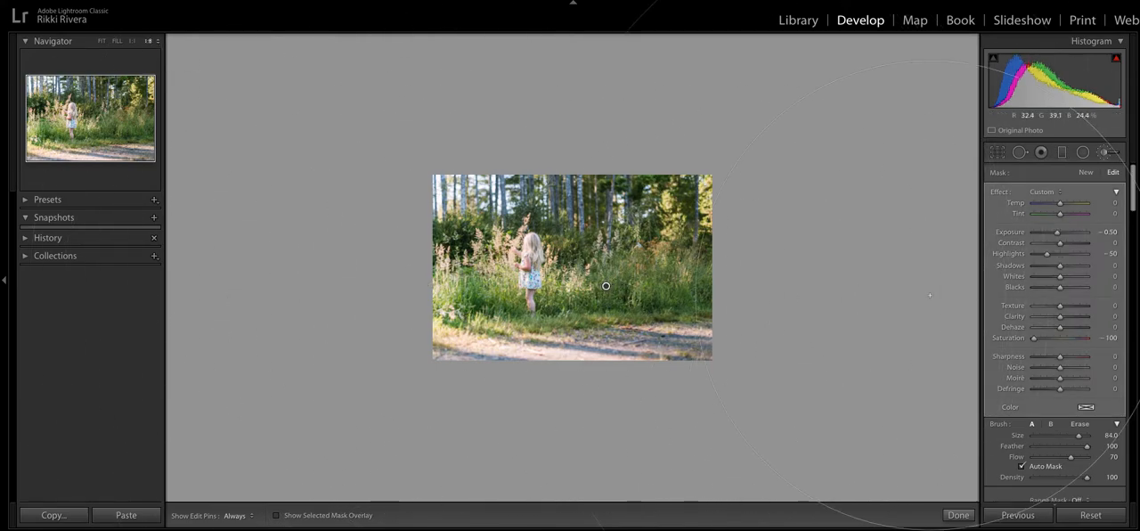
- Set the meadow mask's highlights to -100 and its exposure to 0.48
drag(1050, 257, 1039, 257)
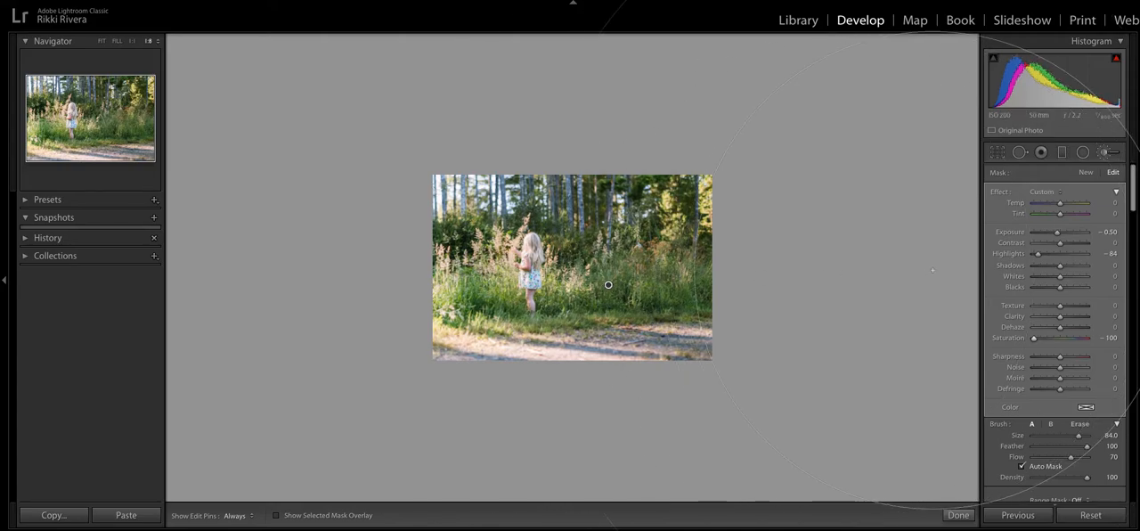
key(F2)
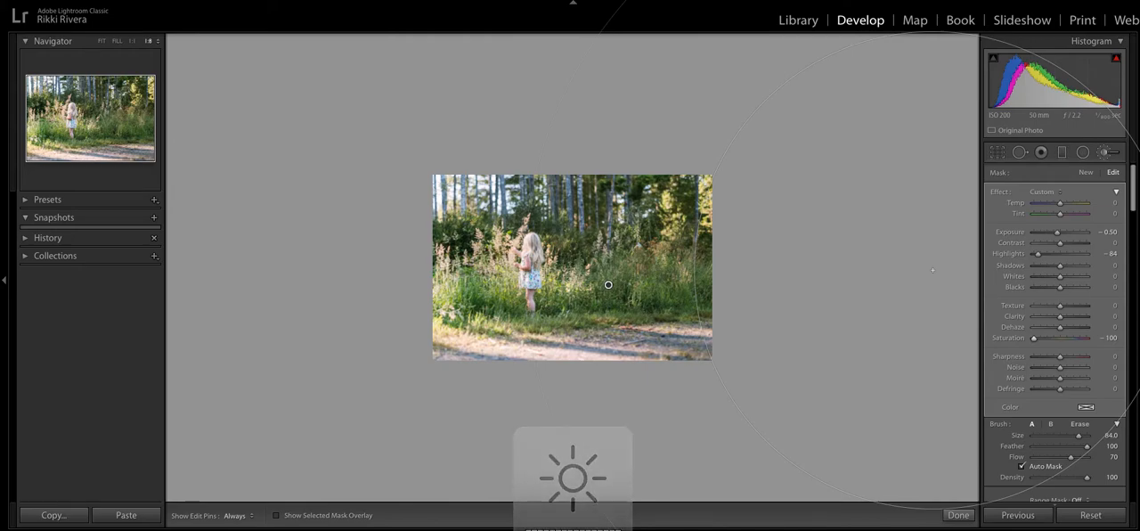
scroll(1030, 300, down, 1)
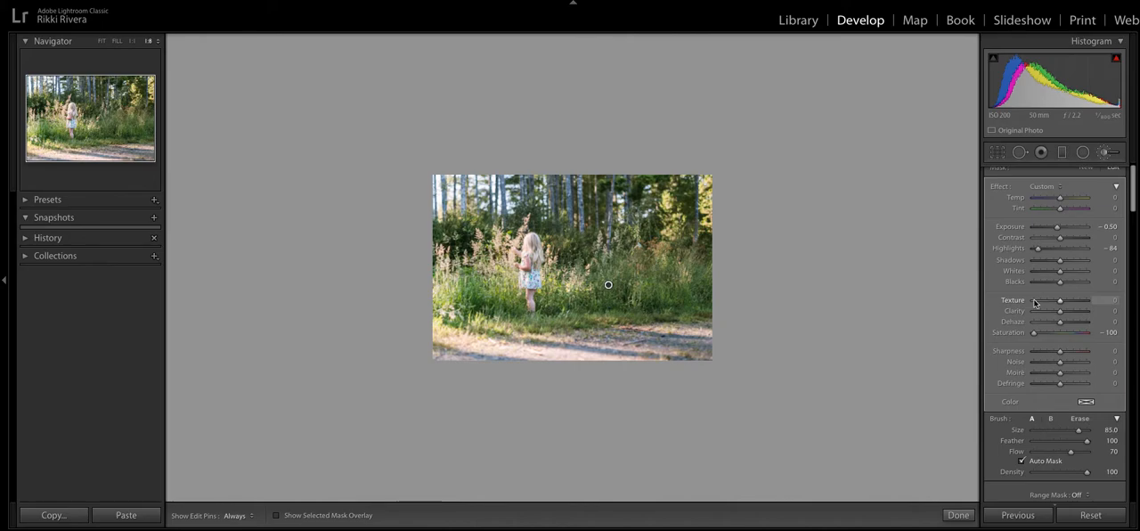
drag(1038, 248, 1029, 249)
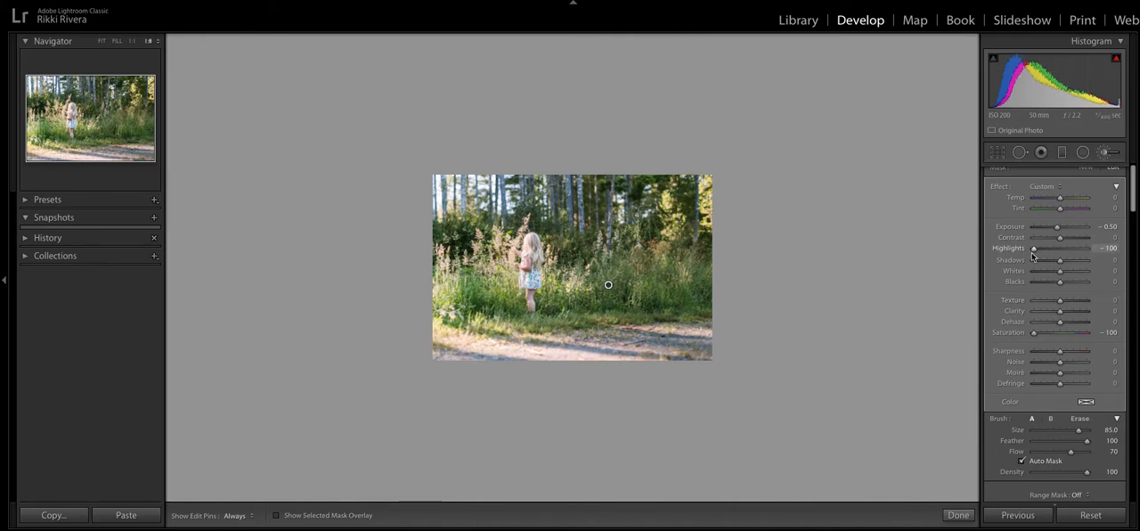
mouse_move(1060, 230)
mouse_down()
mouse_move(1107, 222)
mouse_move(1084, 227)
mouse_up()
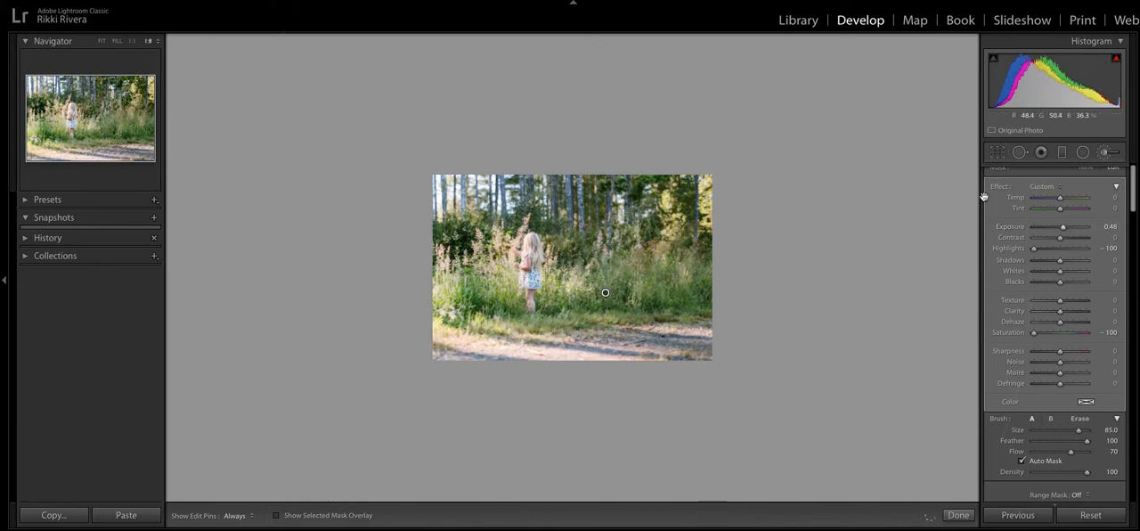
- Reopen the adjustment brush, show the meadow mask's overlay, and move the mask to just beside the child
key(k)
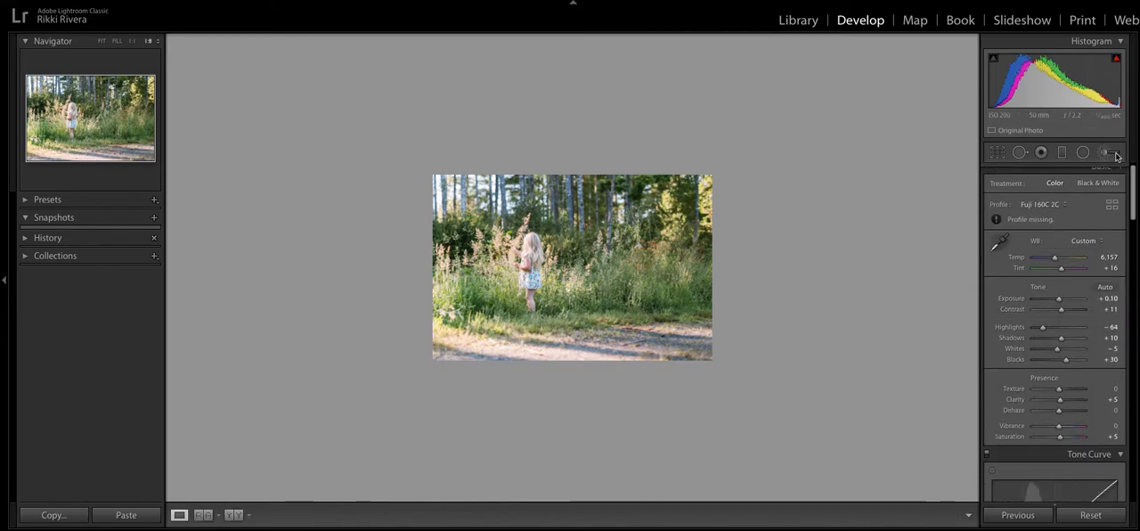
click(1117, 157)
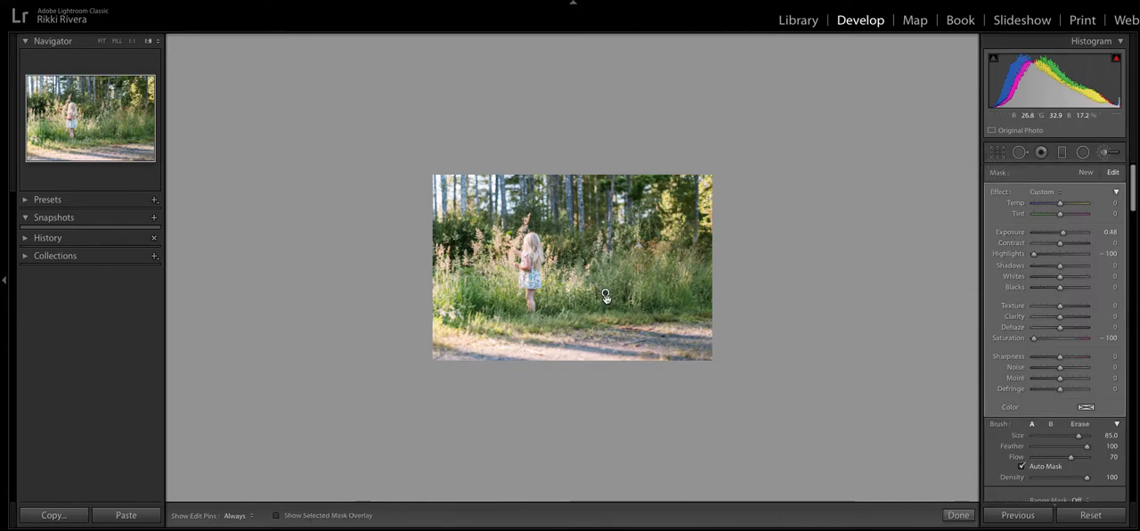
key(o)
scroll(597, 300, up, 2)
mouse_move(605, 293)
mouse_down()
mouse_move(584, 326)
mouse_move(611, 326)
mouse_move(608, 306)
mouse_up()
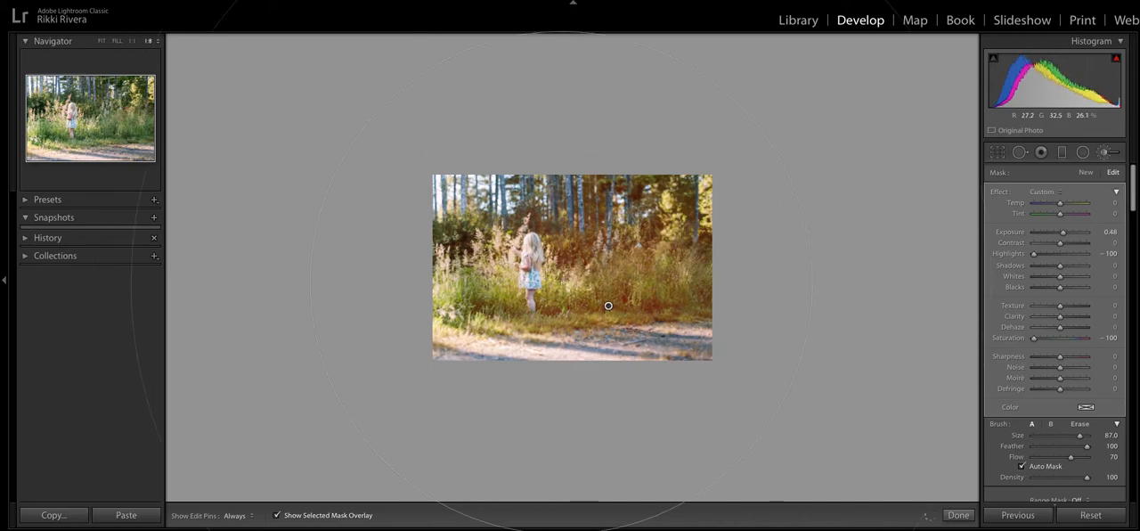
mouse_move(608, 307)
mouse_down()
mouse_move(601, 312)
mouse_move(590, 274)
mouse_up()
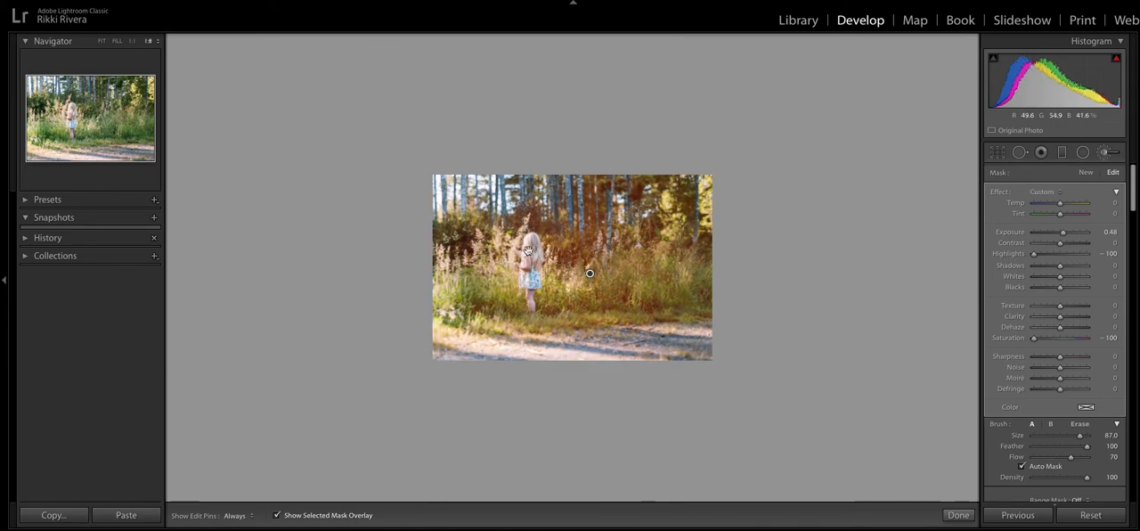
- Set the meadow mask's temperature to -100, tint to 100, exposure to -4.00 and contrast to 100, and hide its overlay
drag(1061, 214, 994, 207)
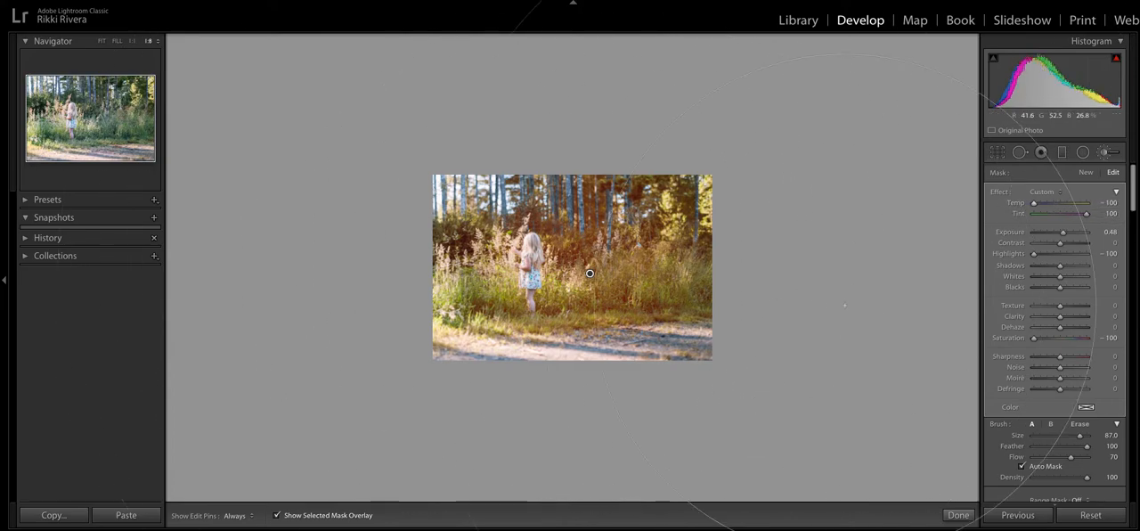
drag(1063, 232, 984, 243)
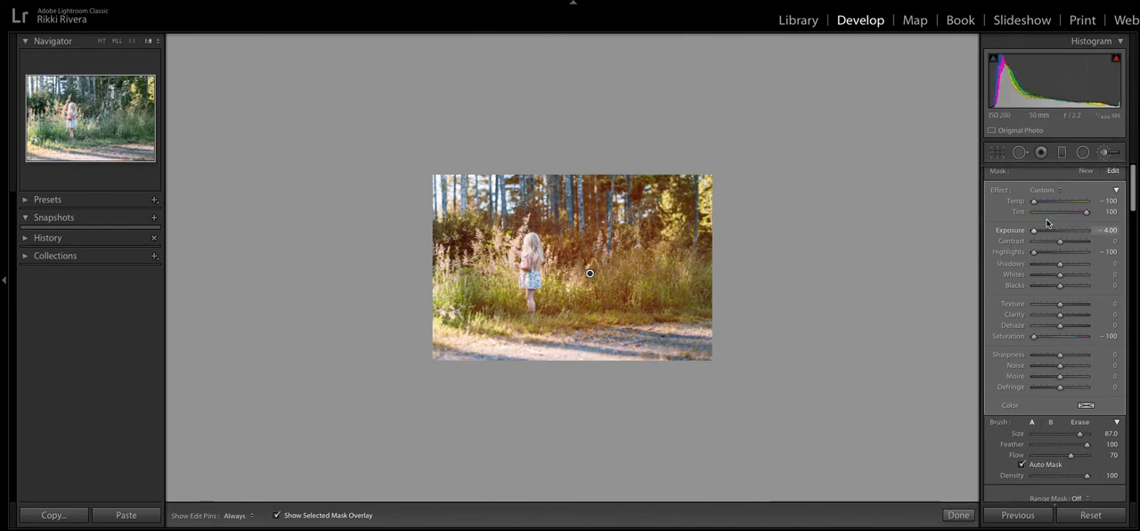
click(1089, 243)
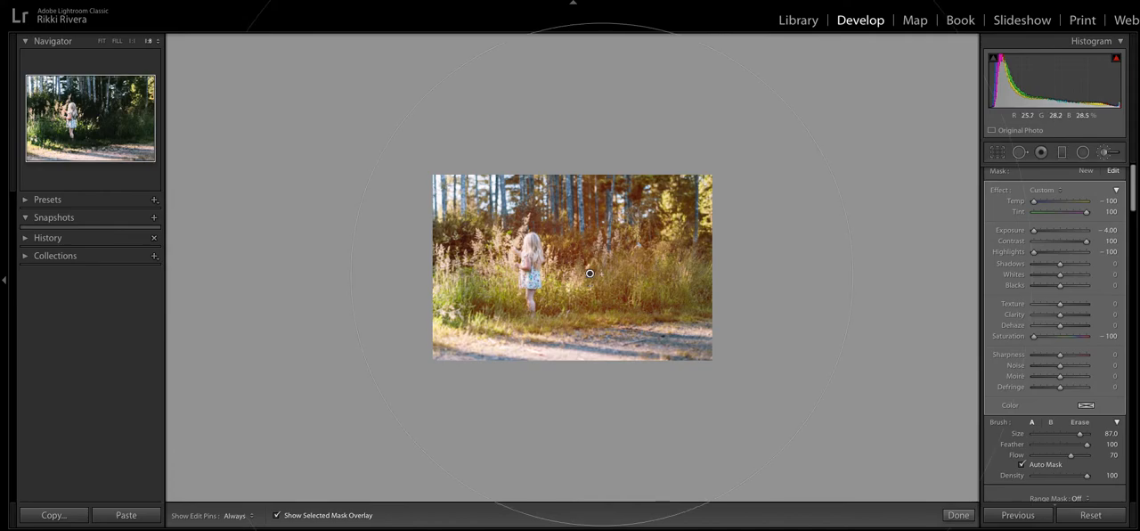
key(o)
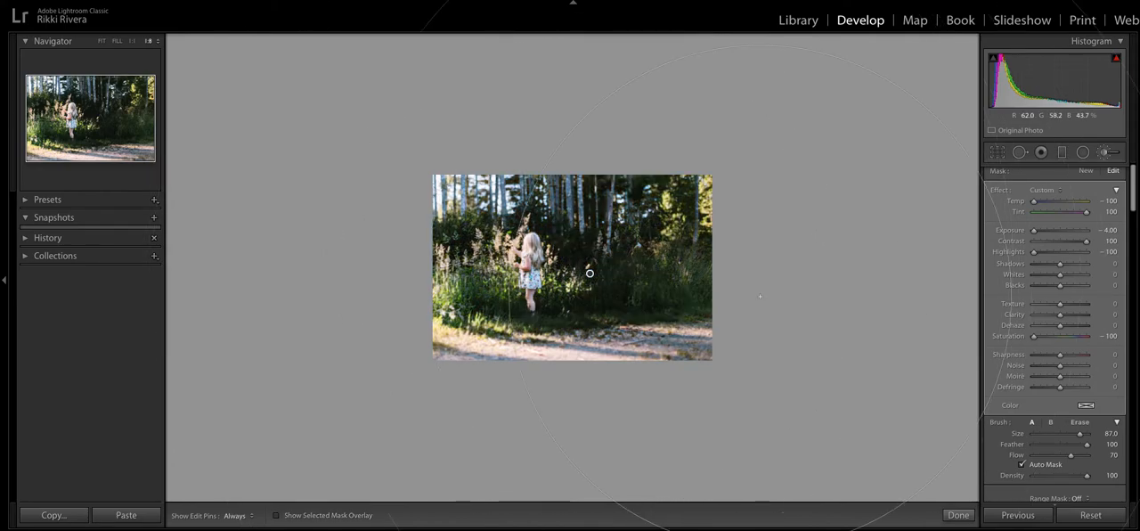
- Set the meadow mask's temperature to -21, tint to 12, exposure to 0.85, contrast to 3 and highlights to -2
click(1060, 251)
click(1062, 230)
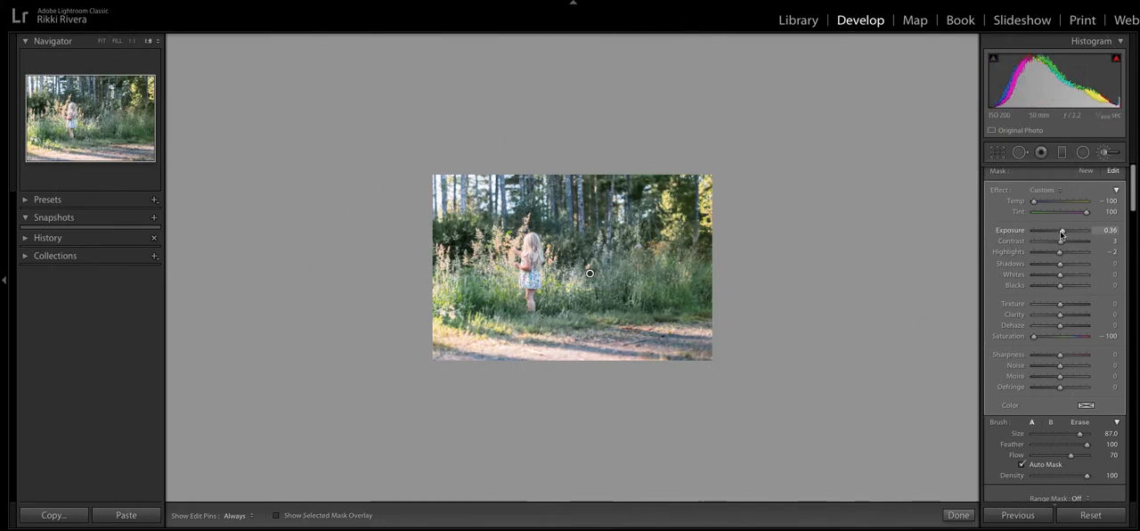
drag(1086, 211, 1067, 230)
click(1055, 201)
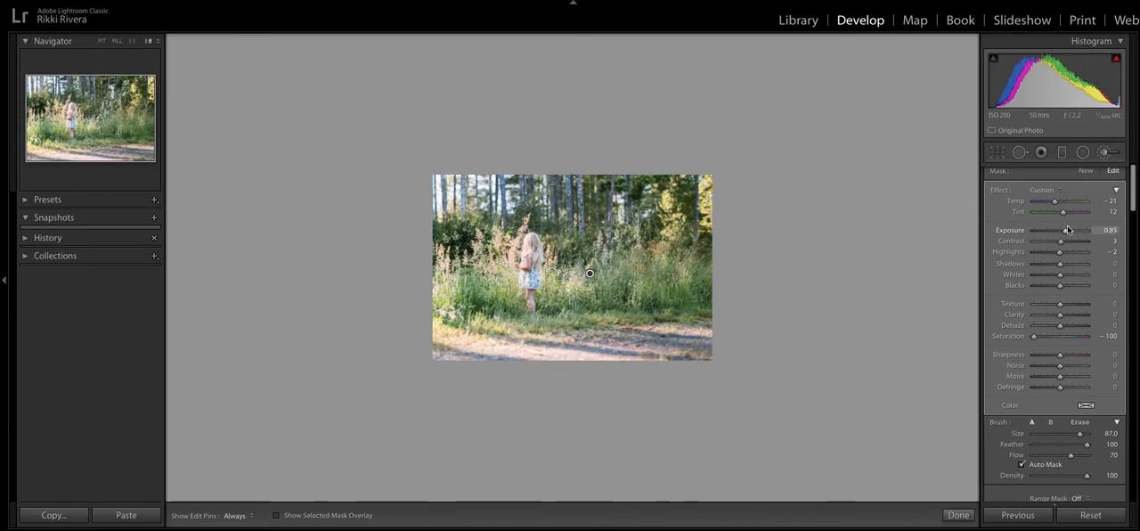
- Set the meadow mask's saturation to -52 and texture to -6, and show its overlay
click(1045, 337)
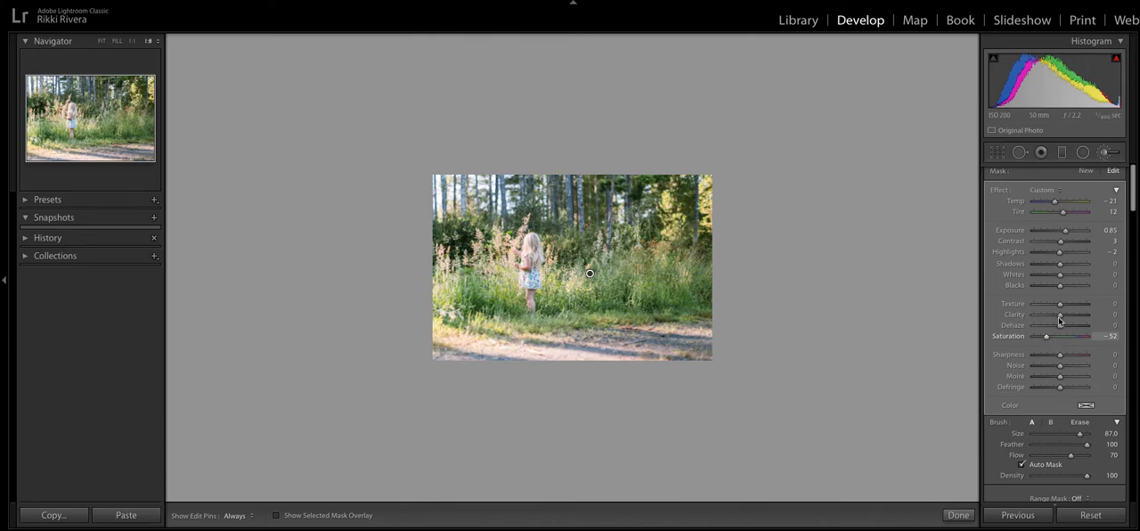
mouse_move(1060, 304)
mouse_down()
mouse_move(1086, 305)
mouse_move(1057, 307)
mouse_up()
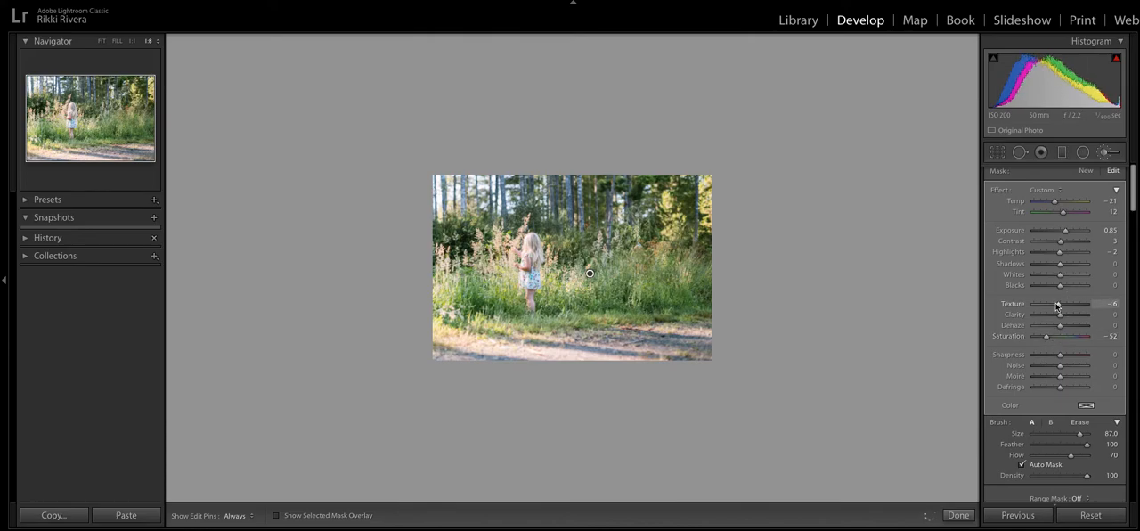
key(o)
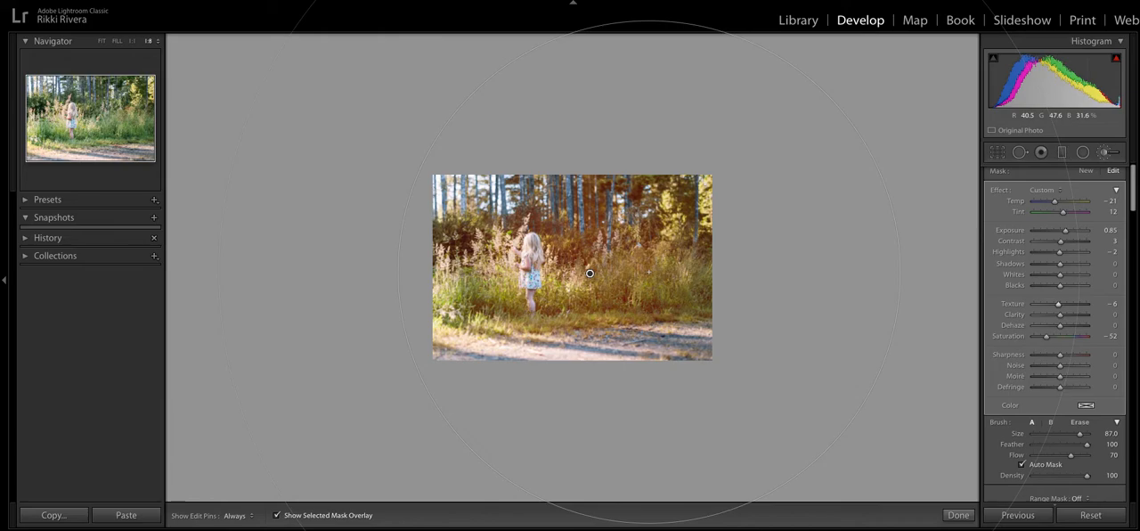
- Go to the next photo, of the foggy mountains, paint a size 81 brush mask over the dark forested valley, and hide its overlay
key(Right)
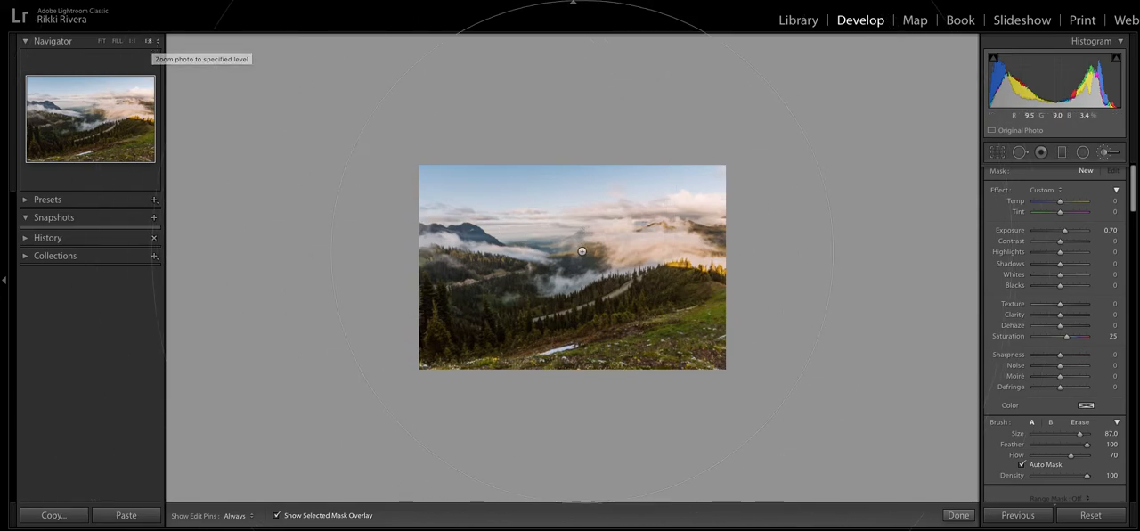
scroll(581, 258, down, 6)
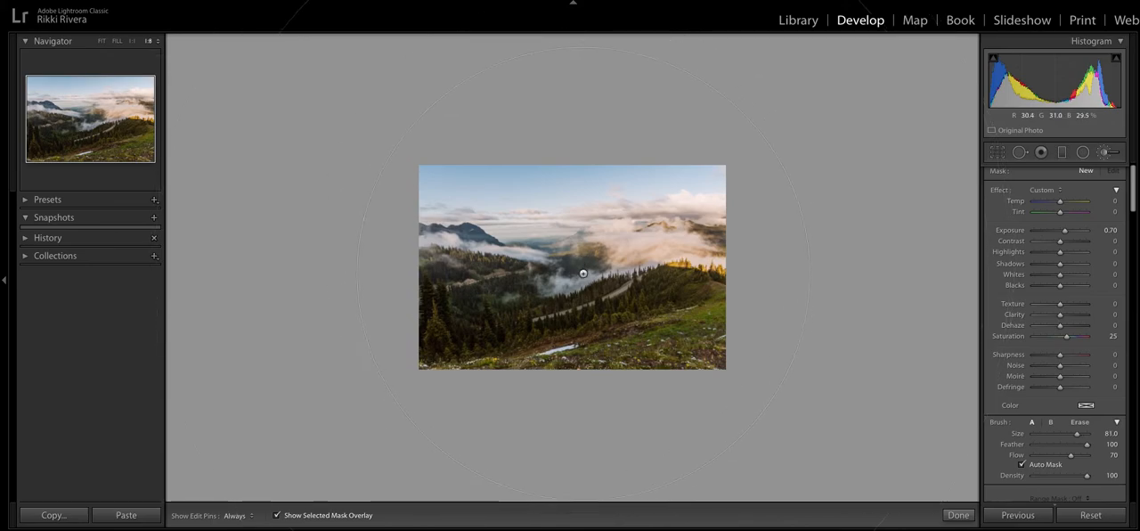
click(528, 315)
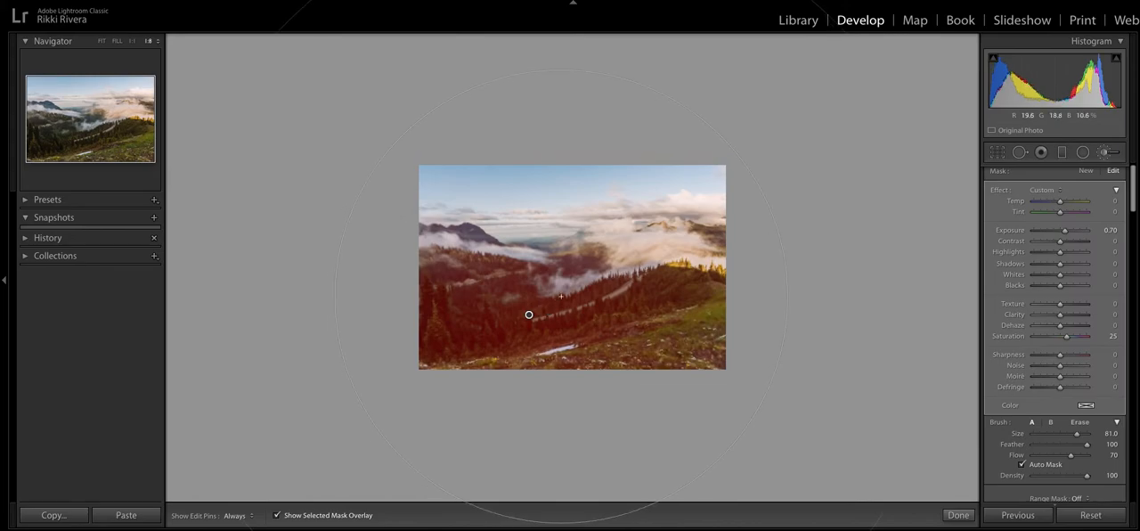
key(o)
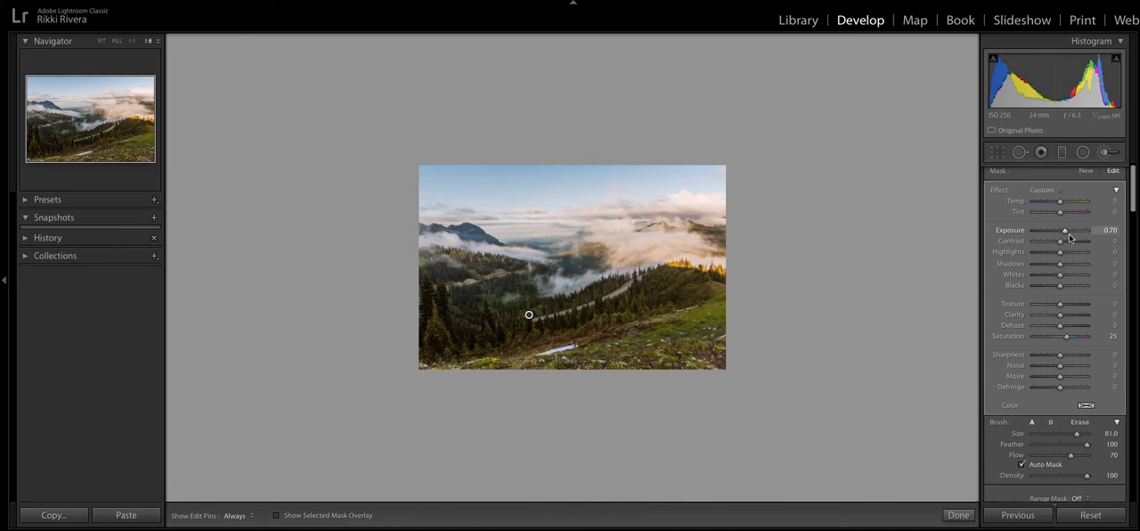
- Try the forest mask's exposure at 3.49 while toggling its overlay, and set exposure to 0.75, temperature to -20 and tint to -16
drag(1067, 235, 1084, 232)
key(o)
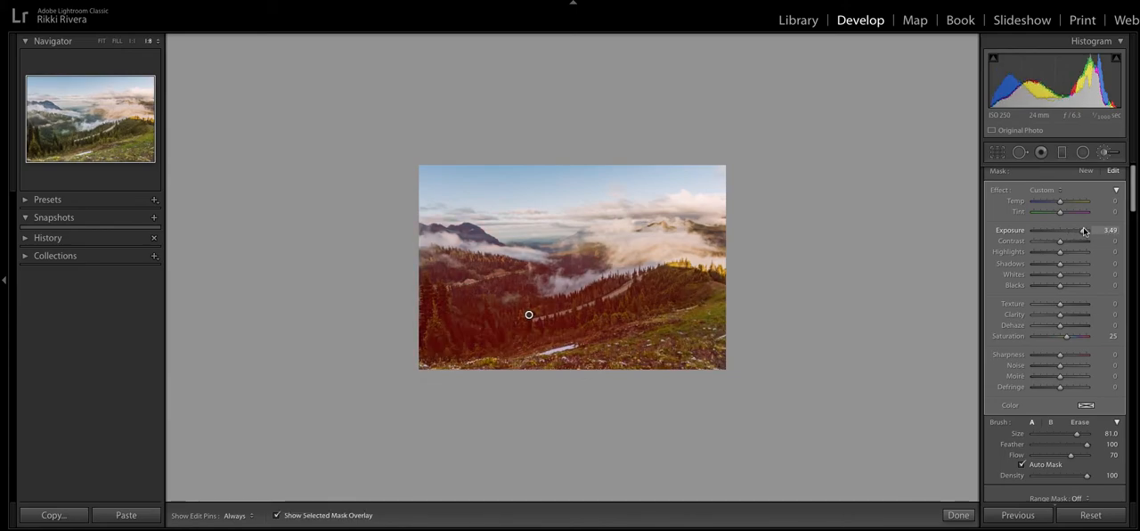
key(o)
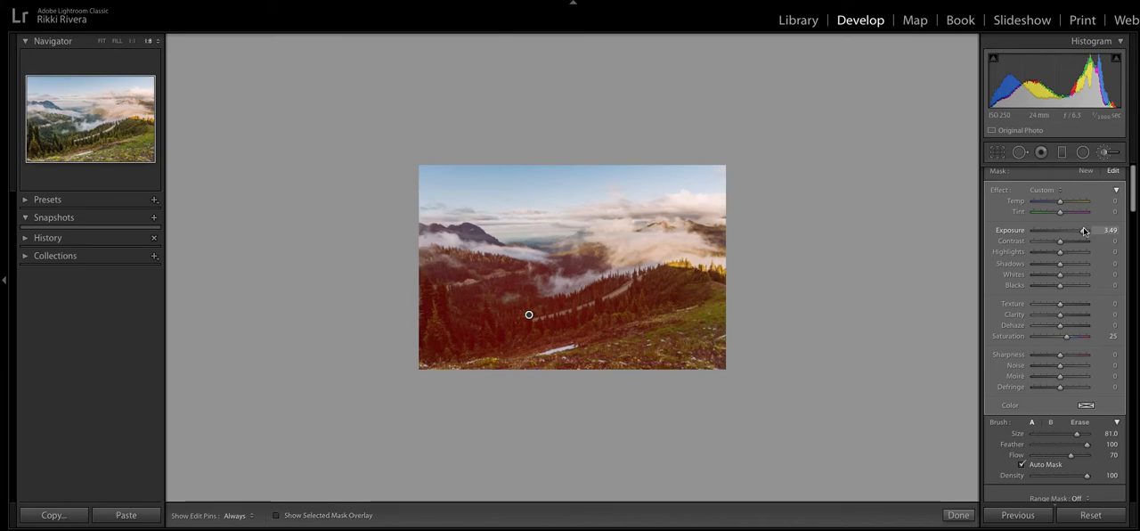
key(o)
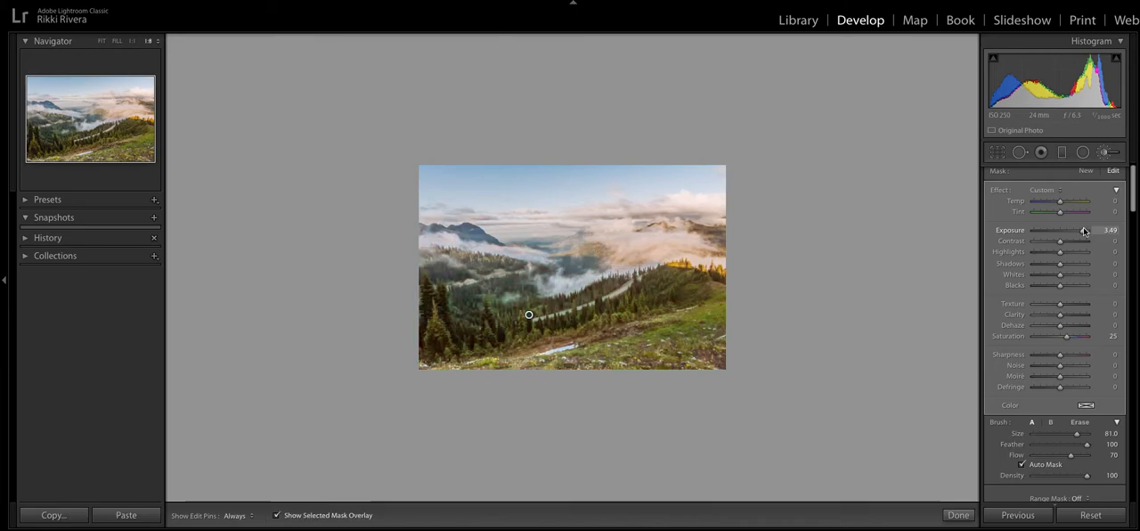
key(o)
drag(1084, 230, 1056, 203)
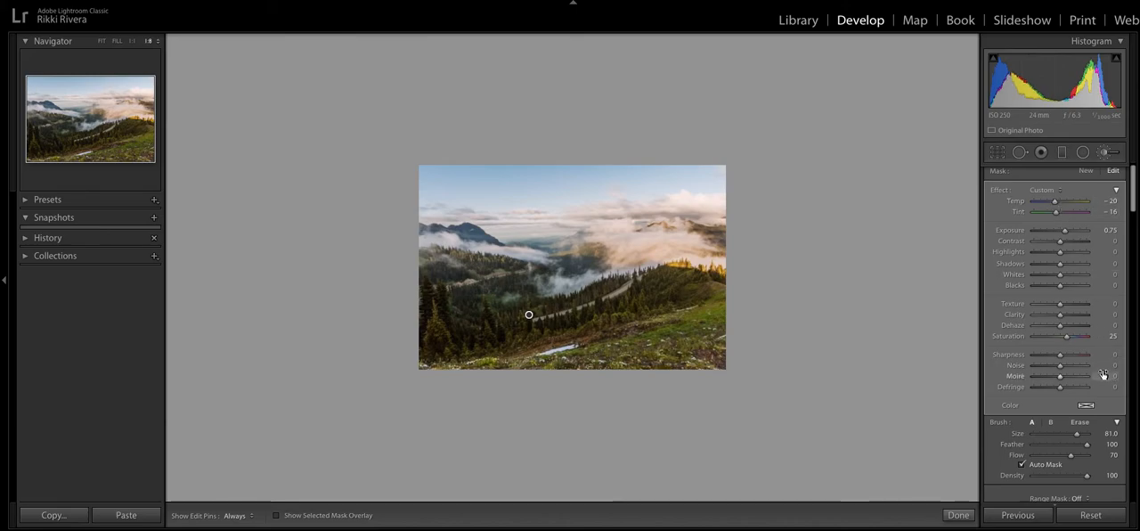
- Try teal, red, pink, green and blue colour tints on the forest mask, and settle on yellow-green with hue 74 and saturation 52%
click(1086, 406)
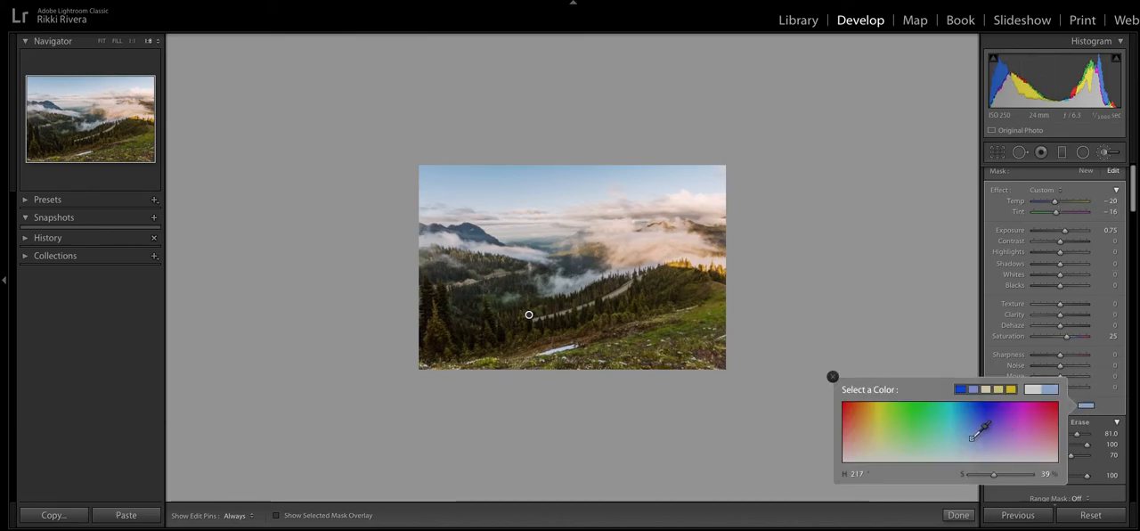
click(940, 404)
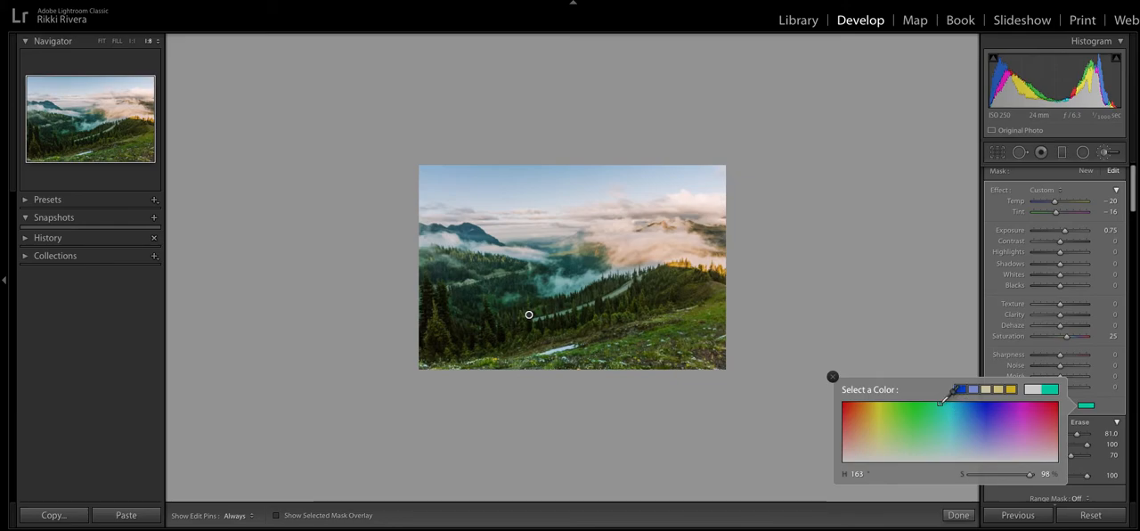
mouse_move(990, 417)
mouse_down()
mouse_move(1015, 426)
mouse_move(930, 433)
mouse_move(850, 418)
mouse_move(833, 391)
mouse_move(1010, 394)
mouse_move(1064, 410)
mouse_move(1063, 400)
mouse_up()
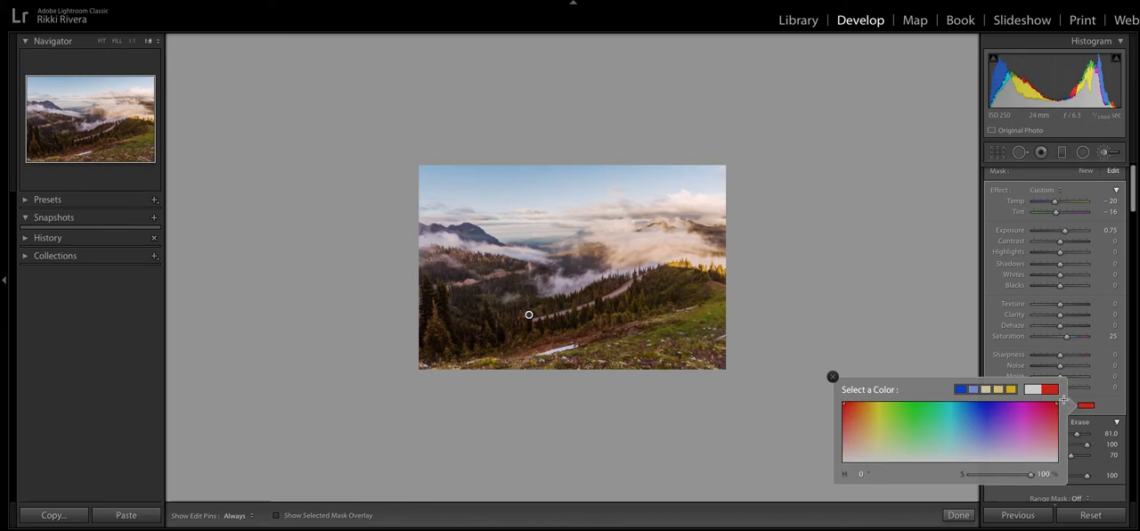
drag(1059, 401, 894, 418)
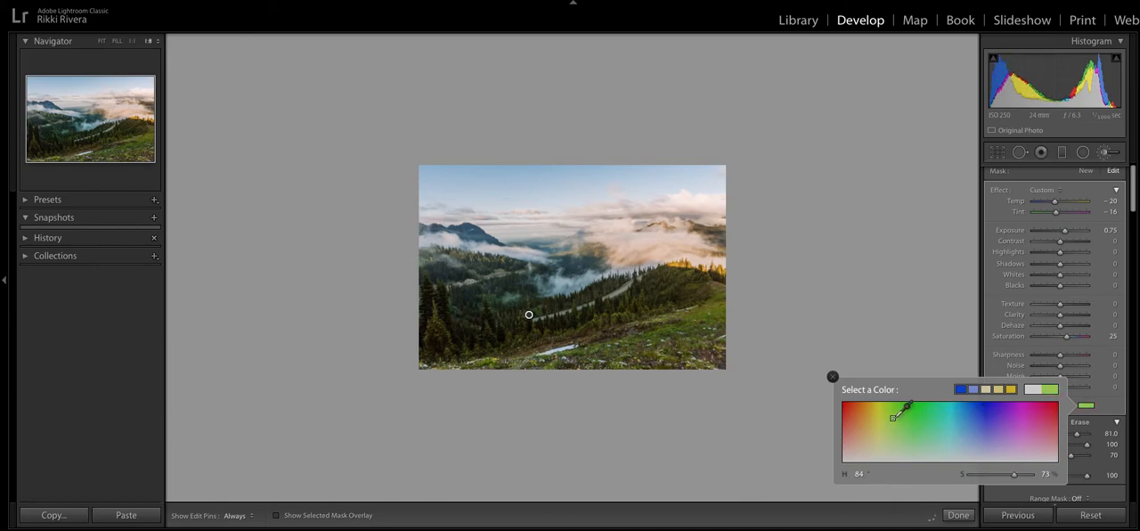
drag(893, 418, 896, 416)
drag(896, 416, 1044, 408)
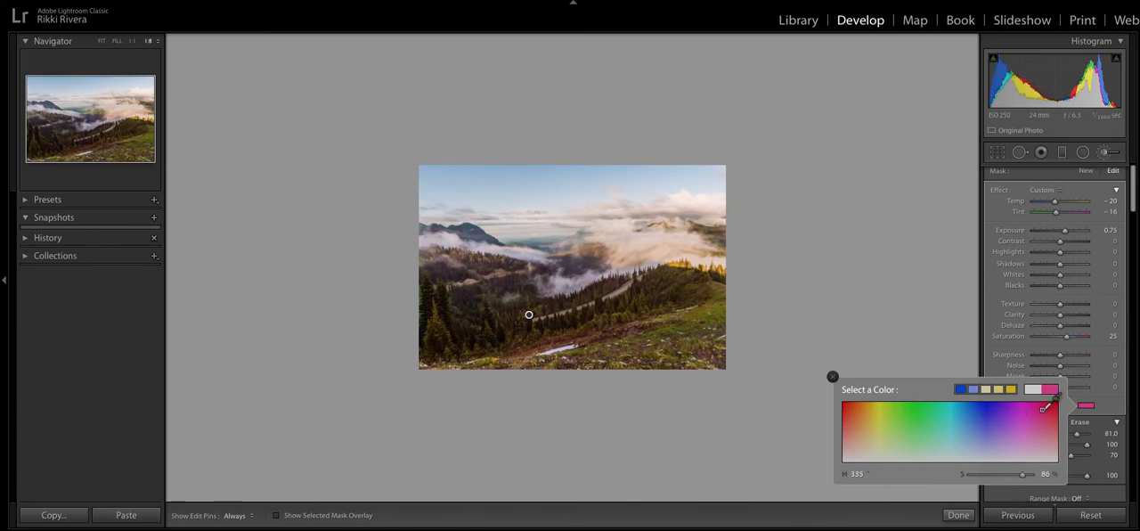
drag(1044, 408, 852, 406)
mouse_move(848, 406)
mouse_down()
mouse_move(882, 418)
mouse_move(905, 407)
mouse_up()
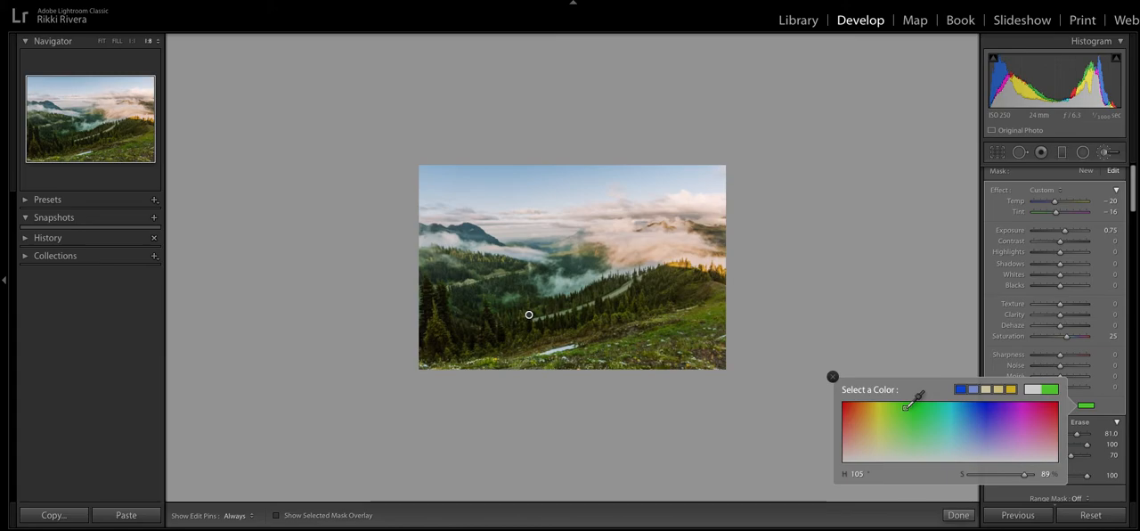
drag(905, 407, 965, 425)
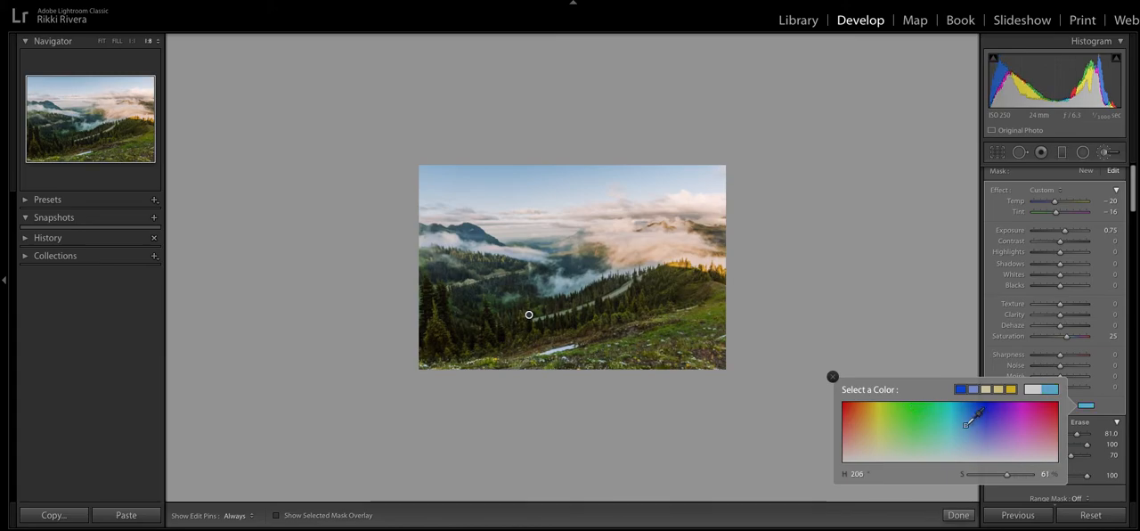
mouse_move(965, 425)
mouse_down()
mouse_move(879, 428)
mouse_move(896, 417)
mouse_move(887, 430)
mouse_up()
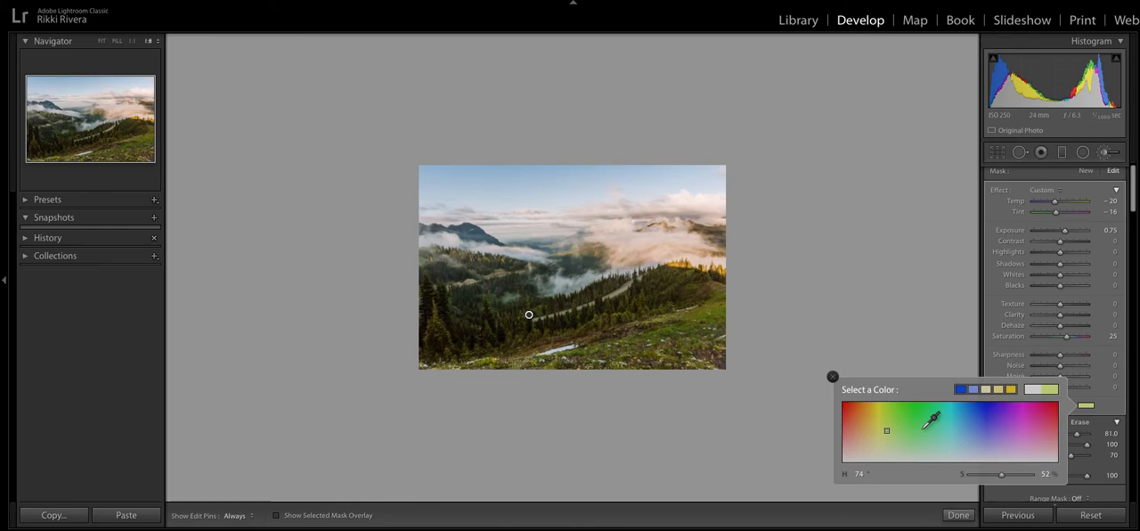
click(832, 376)
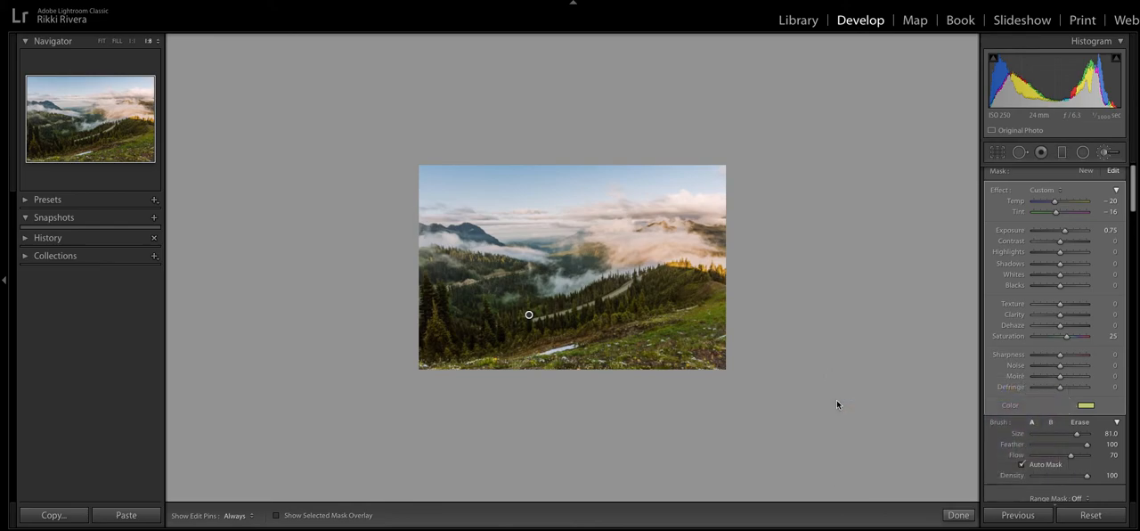
- Set the forest mask's exposure to 1.53, shadows to 9, texture to 52, clarity to 12 and saturation to 5, and close the brush
drag(1064, 231, 1072, 231)
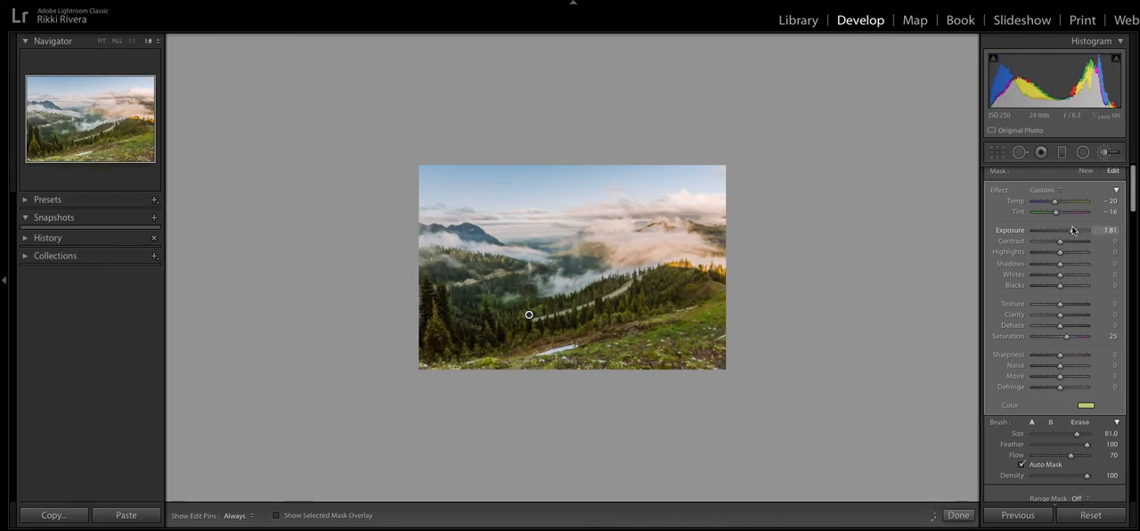
key(o)
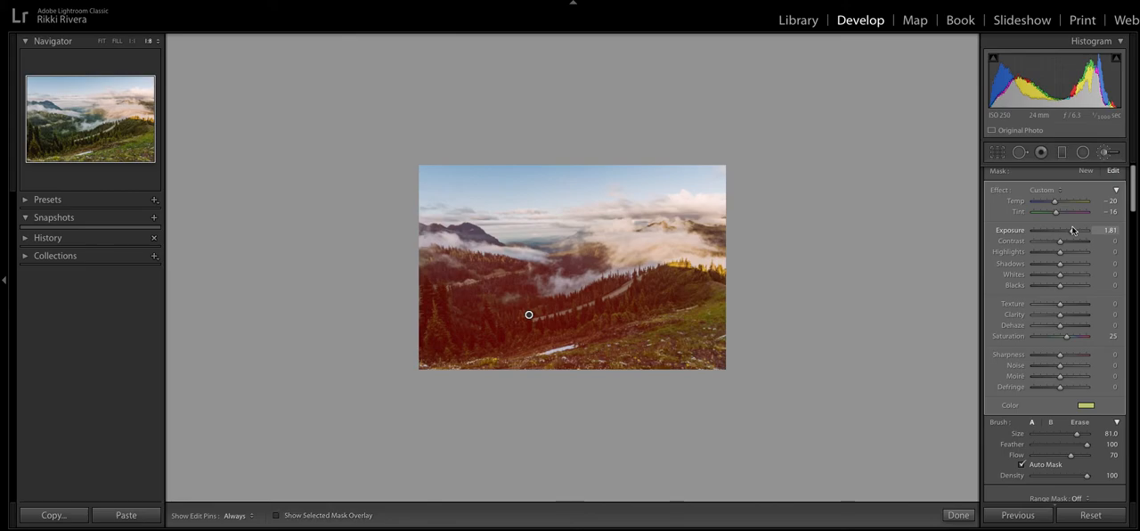
key(o)
drag(1073, 233, 1069, 233)
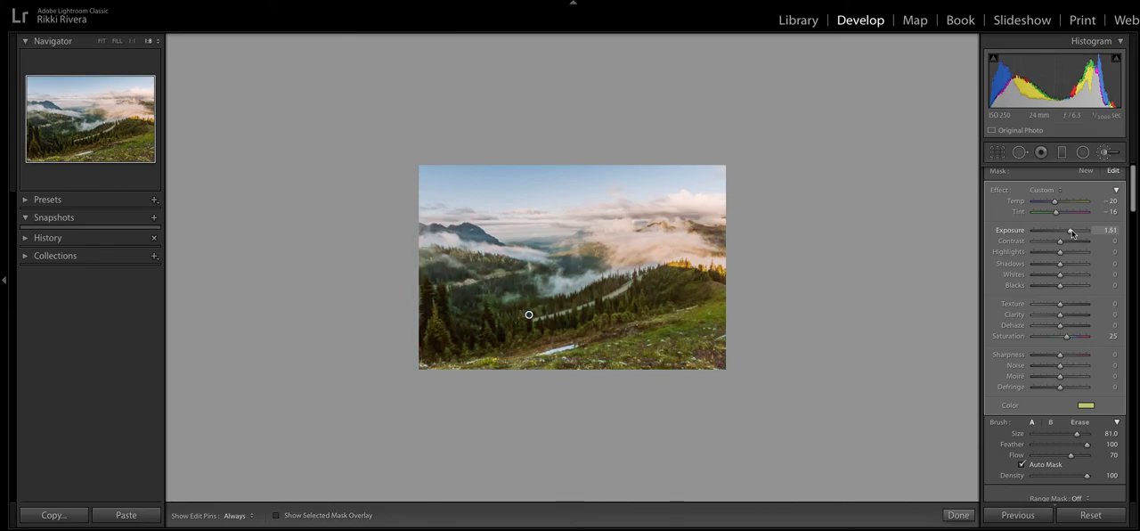
drag(1061, 265, 1063, 266)
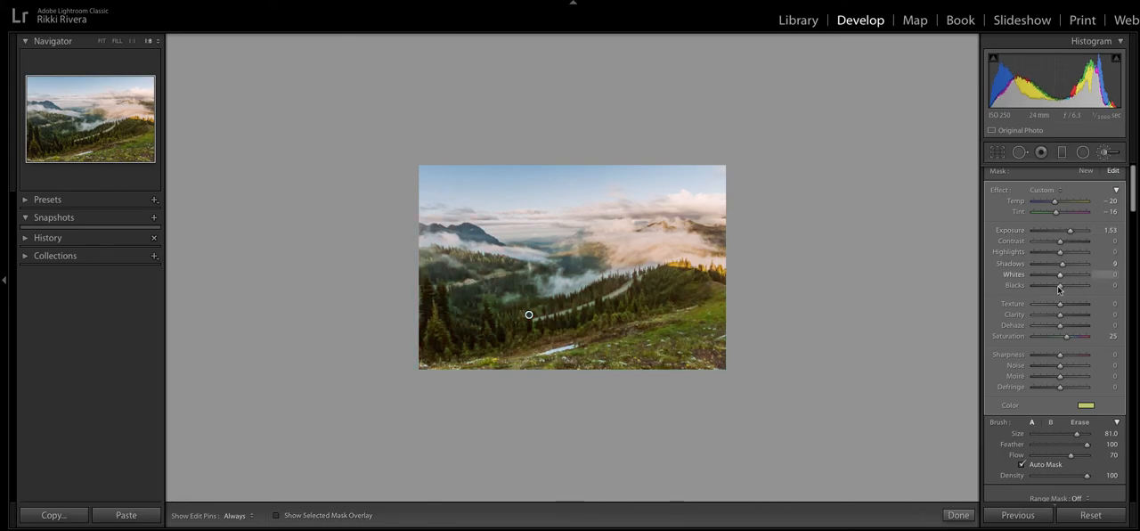
drag(1060, 304, 1062, 337)
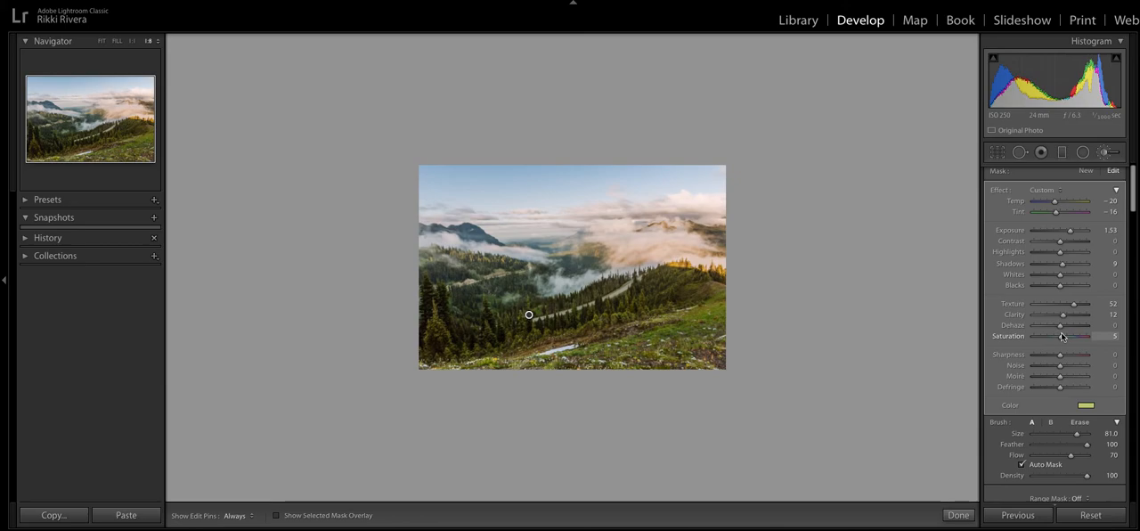
click(958, 515)
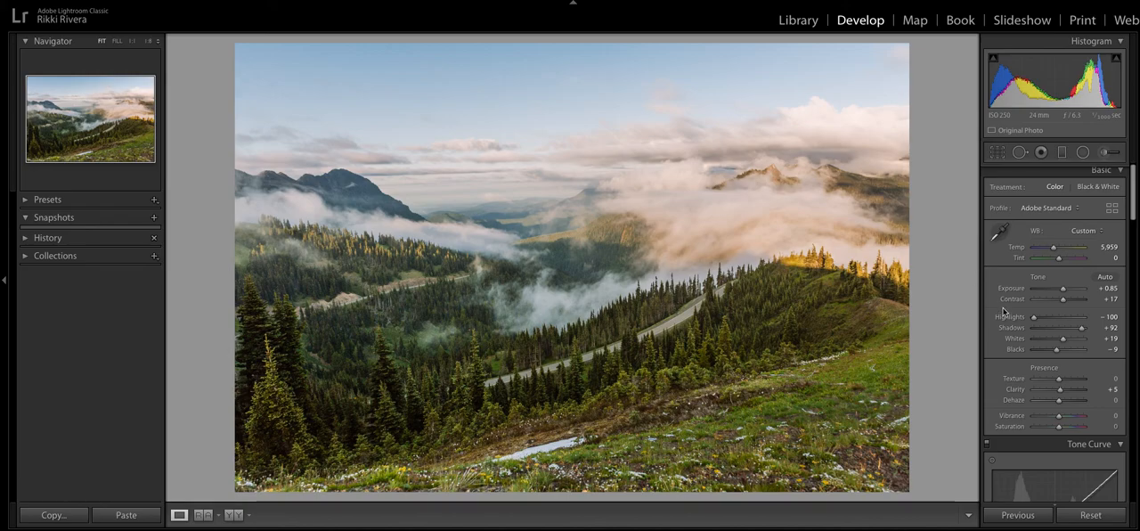
- Reopen the adjustment brush, set the brush flow to 71, and select the forest mask to review its settings before closing the brush
click(1105, 154)
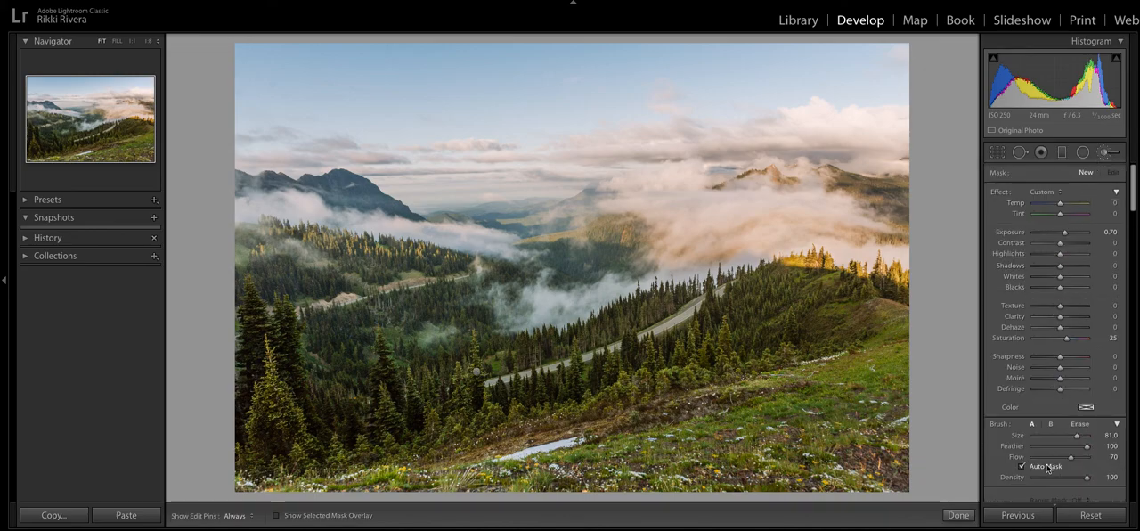
mouse_move(1071, 457)
mouse_down()
mouse_move(1092, 456)
mouse_move(1071, 458)
mouse_up()
drag(1065, 338, 1063, 339)
click(477, 372)
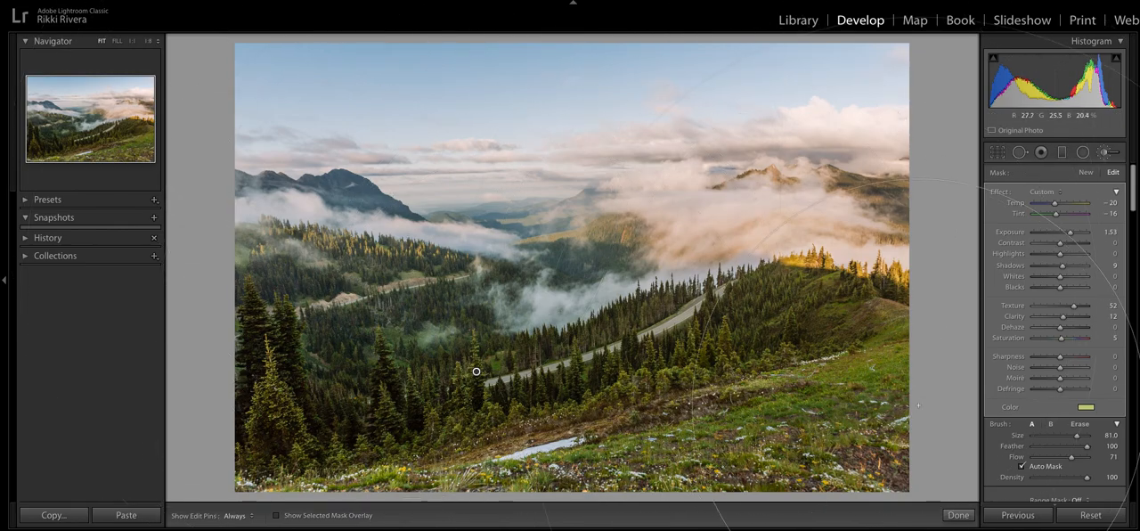
click(958, 514)
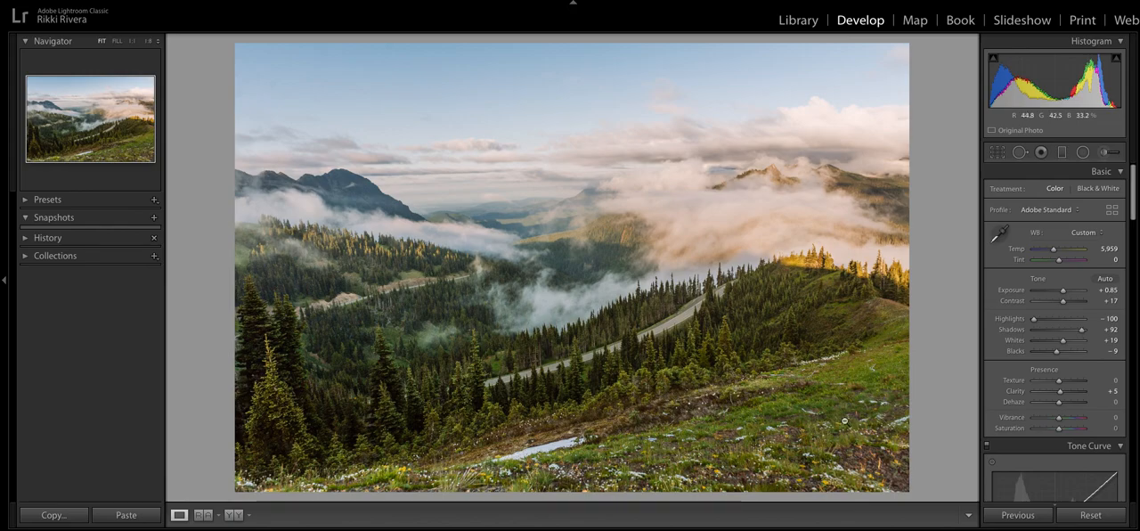